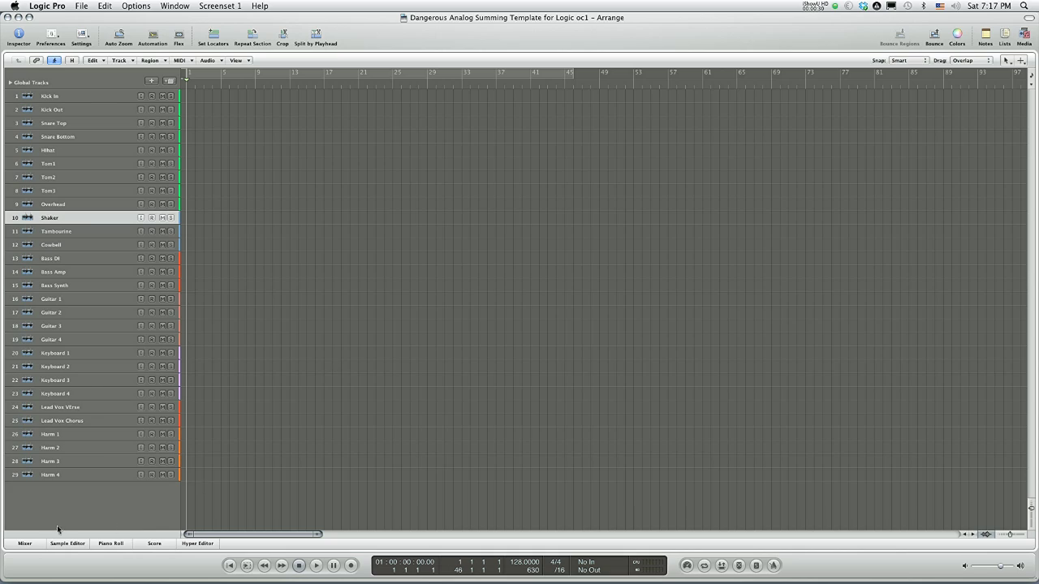
- Show the mixer, review the channel strips, and select the drum channels Kick In through Overhead
click(29, 543)
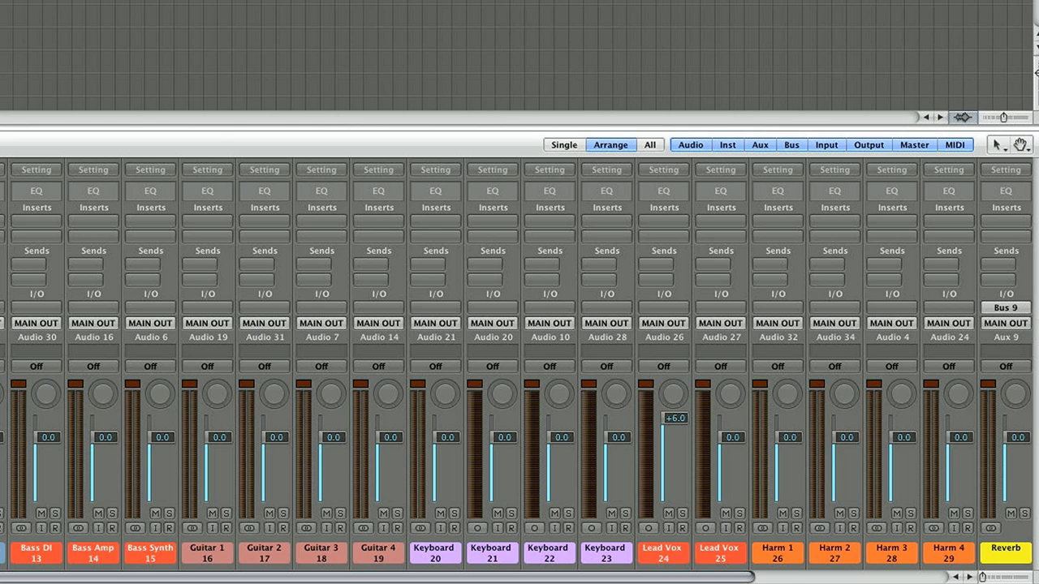
scroll(63, 397, right, 5)
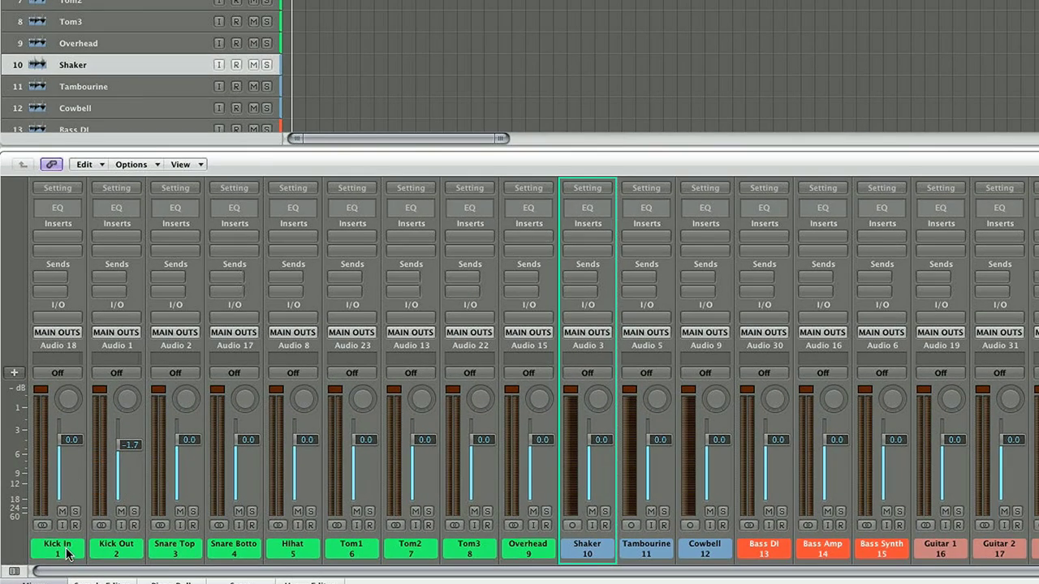
drag(69, 553, 524, 554)
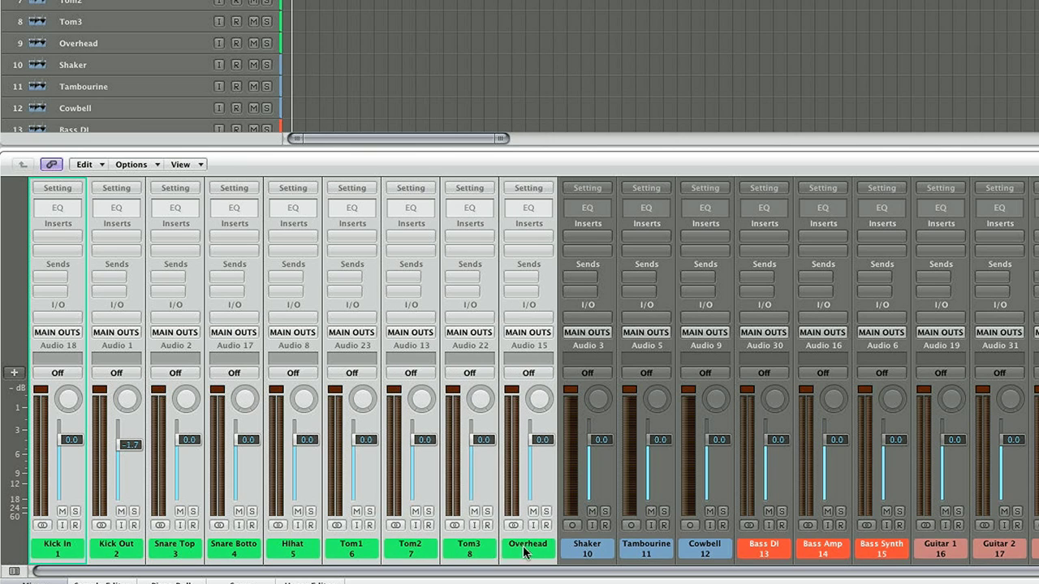
- Route the selected drum channels' output to Bus 1
click(58, 333)
mouse_move(49, 392)
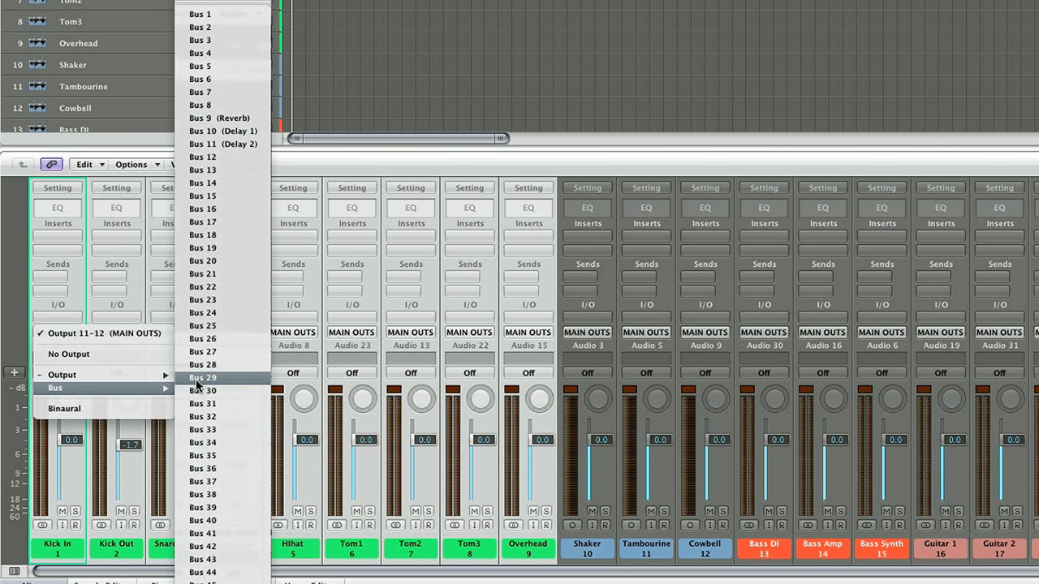
click(248, 17)
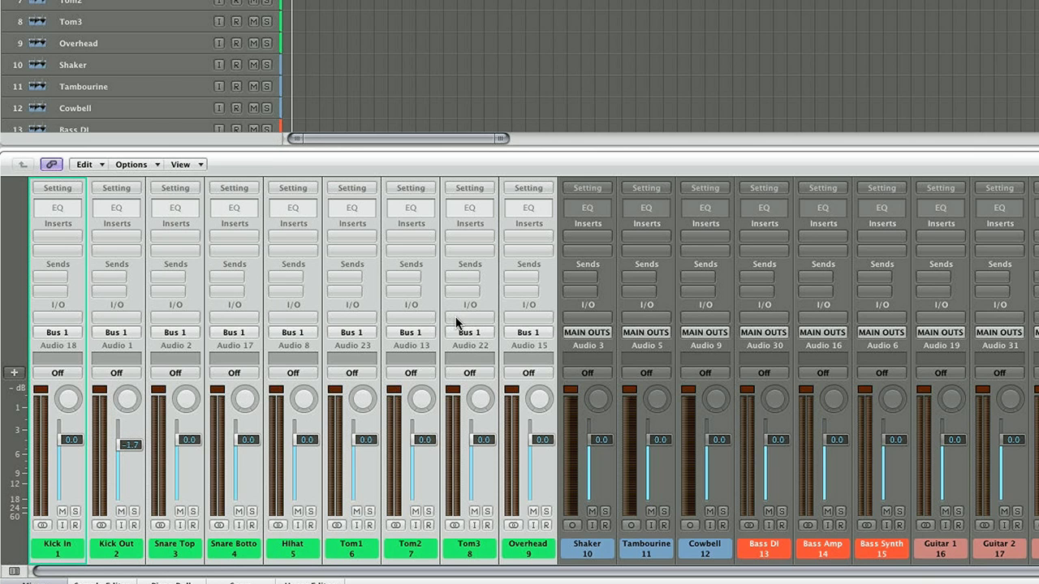
- Rename the Aux 1 return to DRUM STEM and set its output to Output 3-4
scroll(557, 436, right, 10)
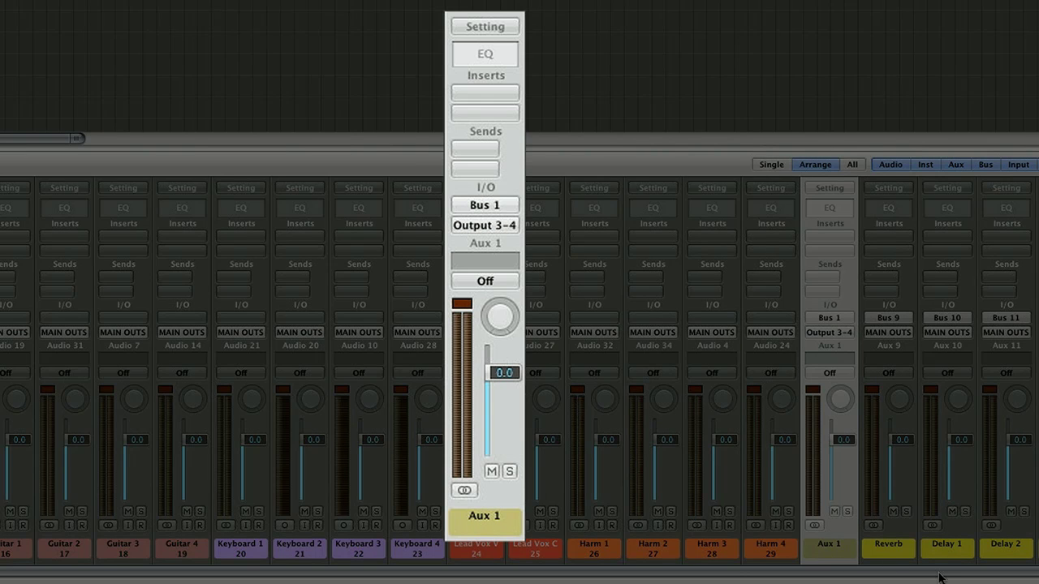
double_click(831, 547)
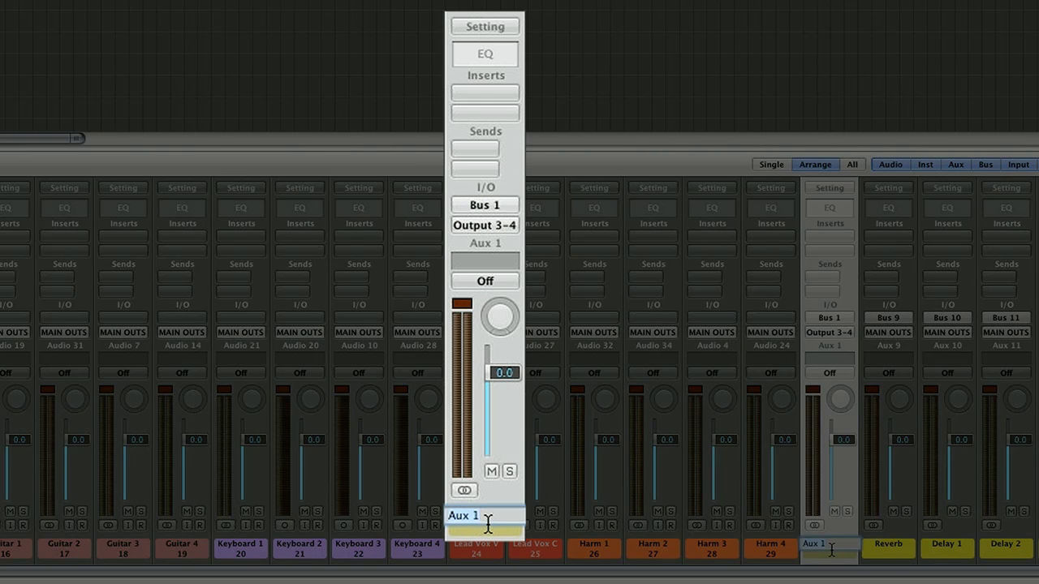
text(DRUM STEM)
key(Return)
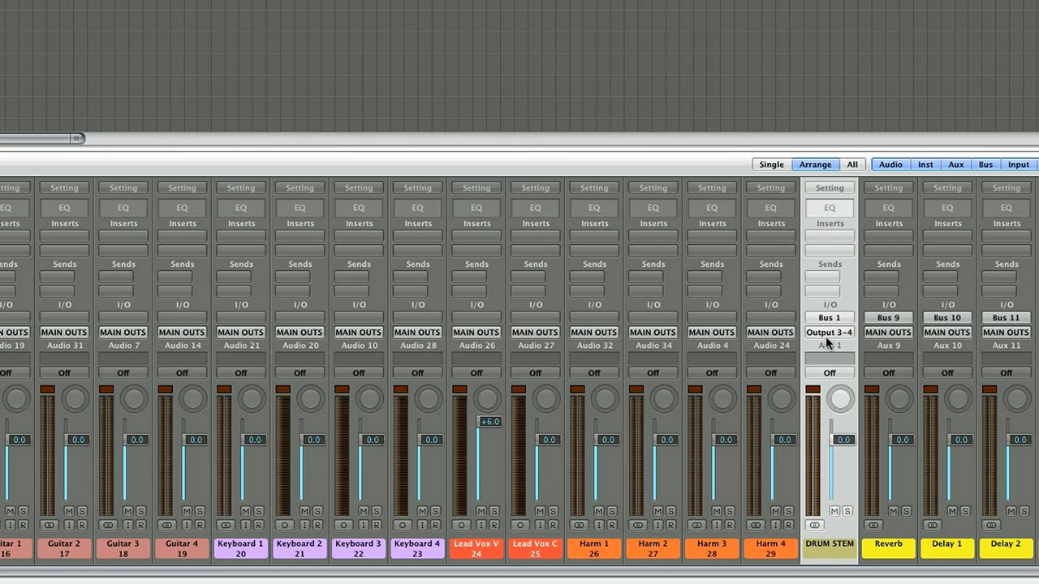
click(828, 334)
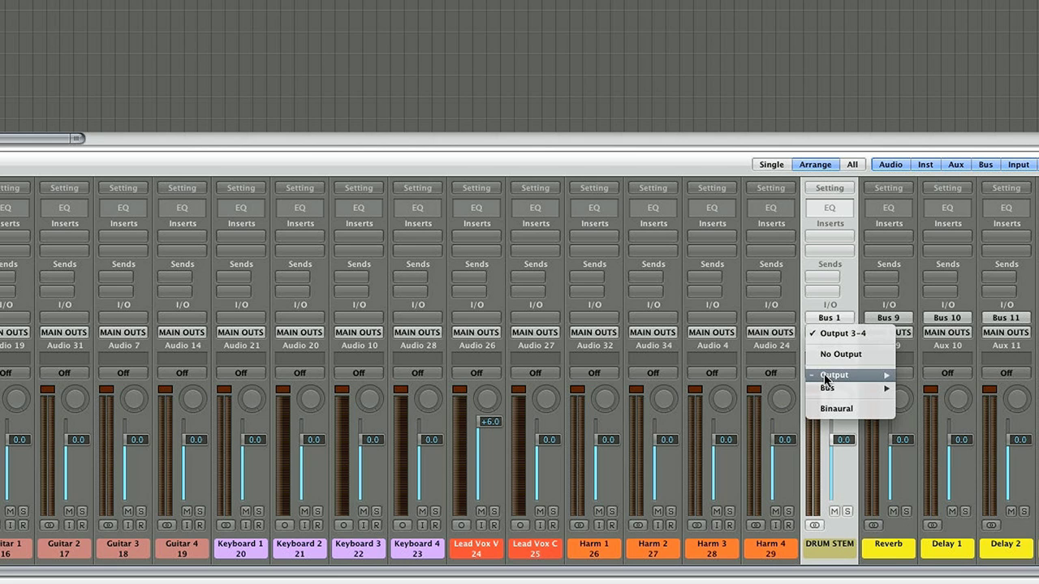
mouse_move(865, 377)
click(955, 374)
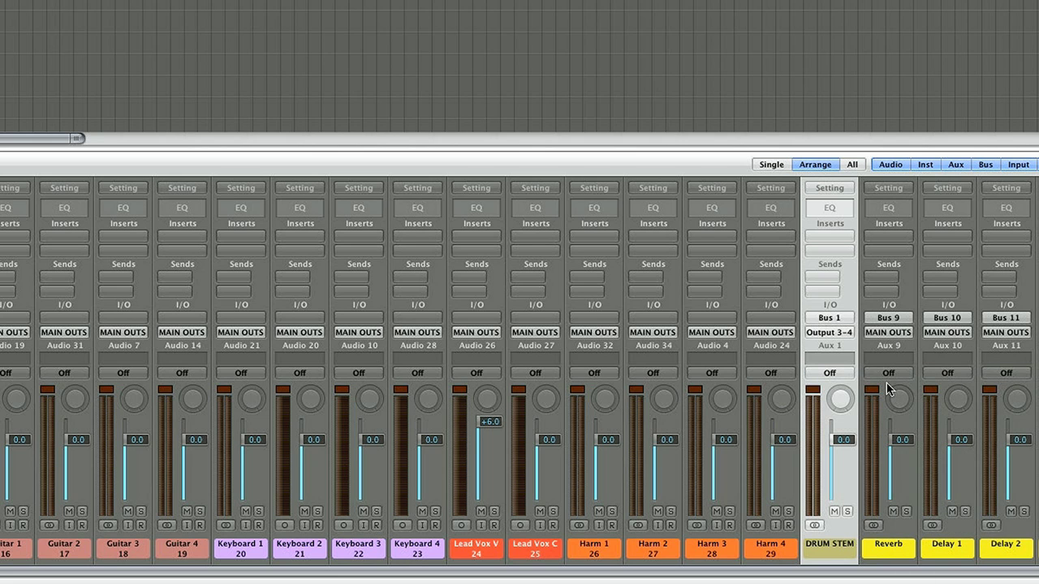
scroll(887, 382, left, 9)
- Select Shaker, Tambourine and Cowbell and route their output to Bus 2
click(162, 550)
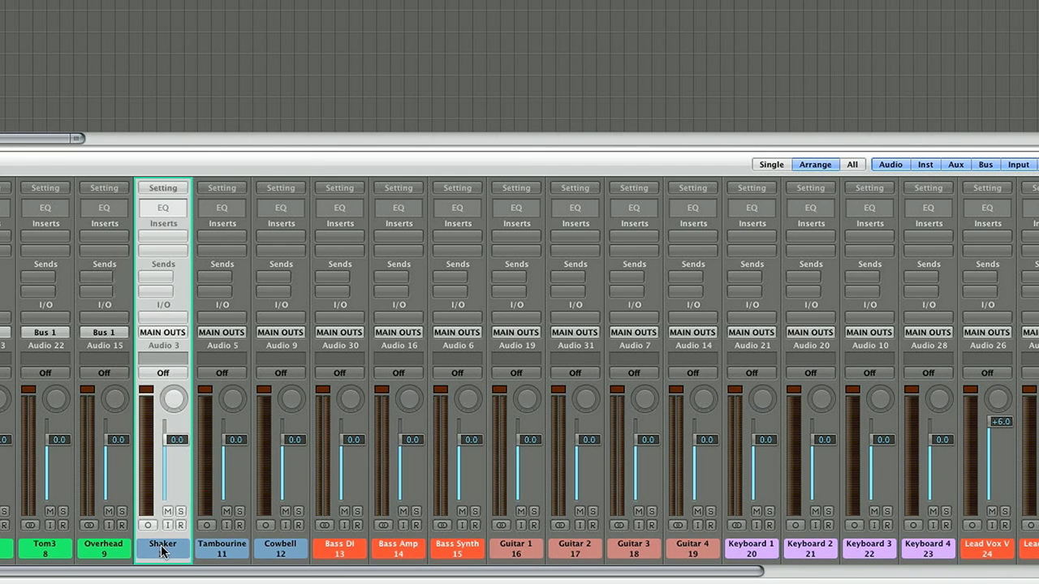
shift+click(221, 551)
shift+click(280, 551)
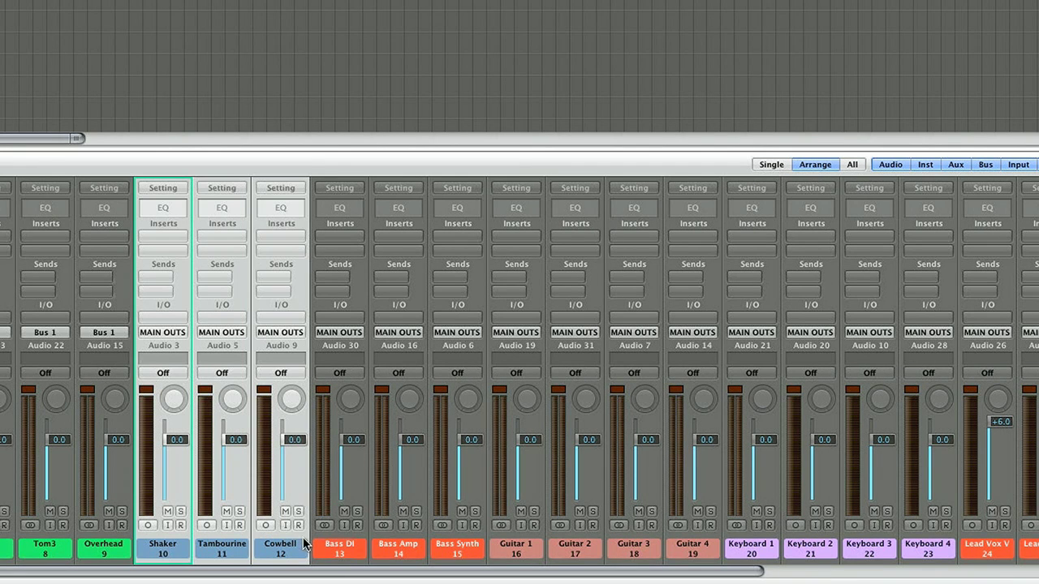
click(281, 332)
mouse_move(278, 388)
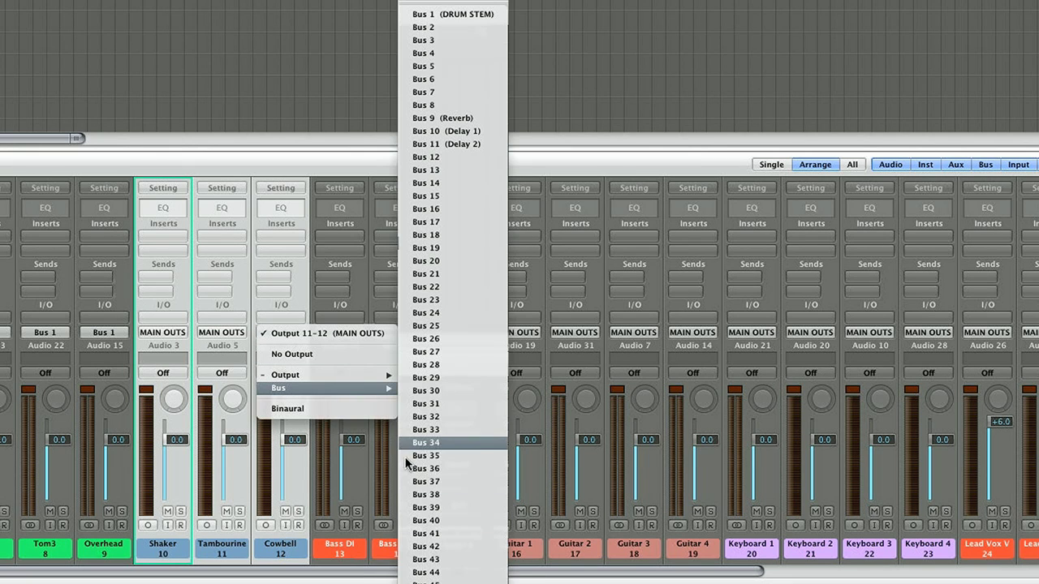
click(446, 27)
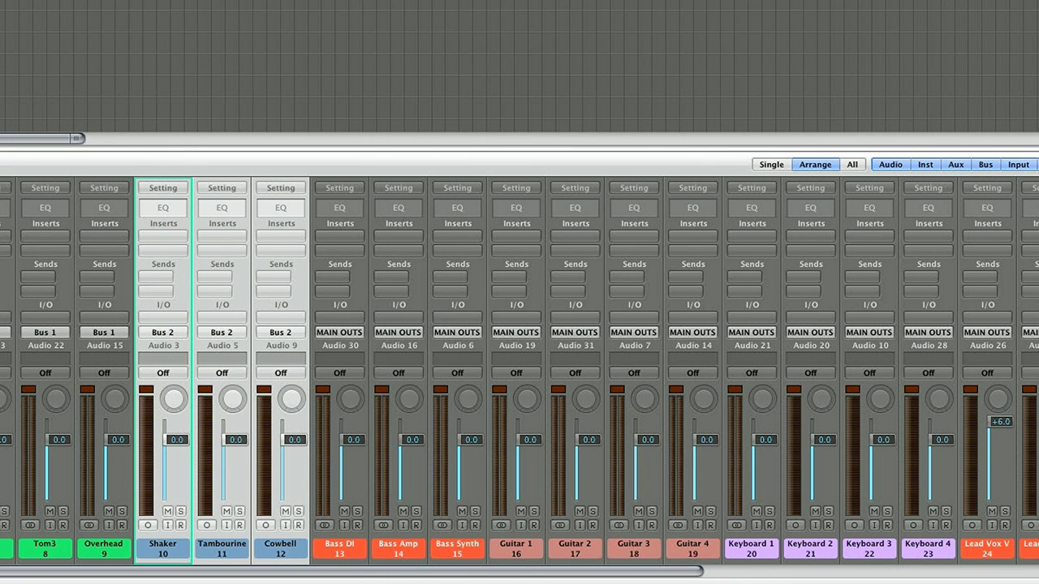
- Rename the Aux 2 return to PERC STEM and send its output to Output 3-4
scroll(598, 429, right, 10)
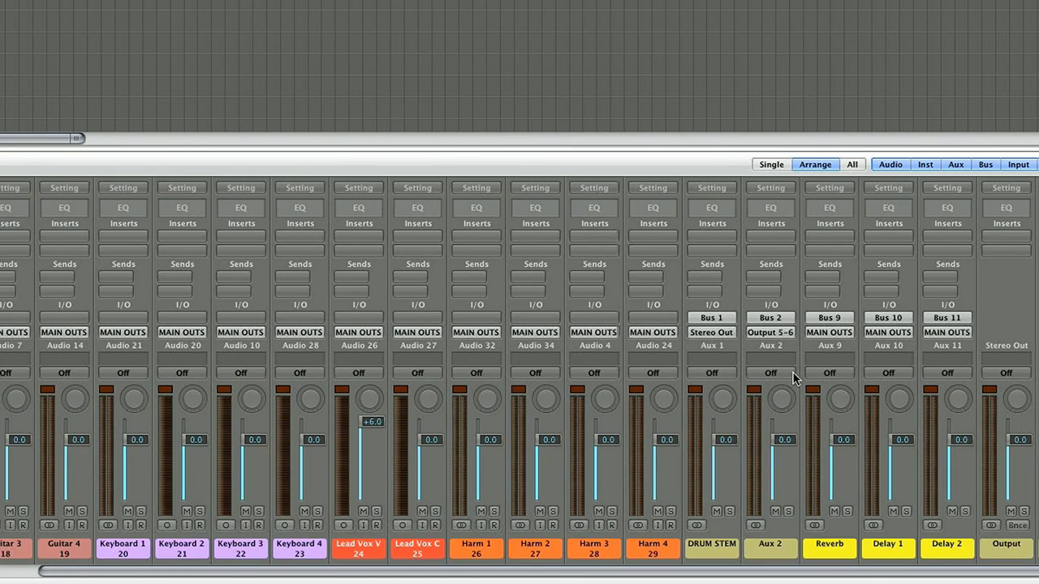
double_click(769, 545)
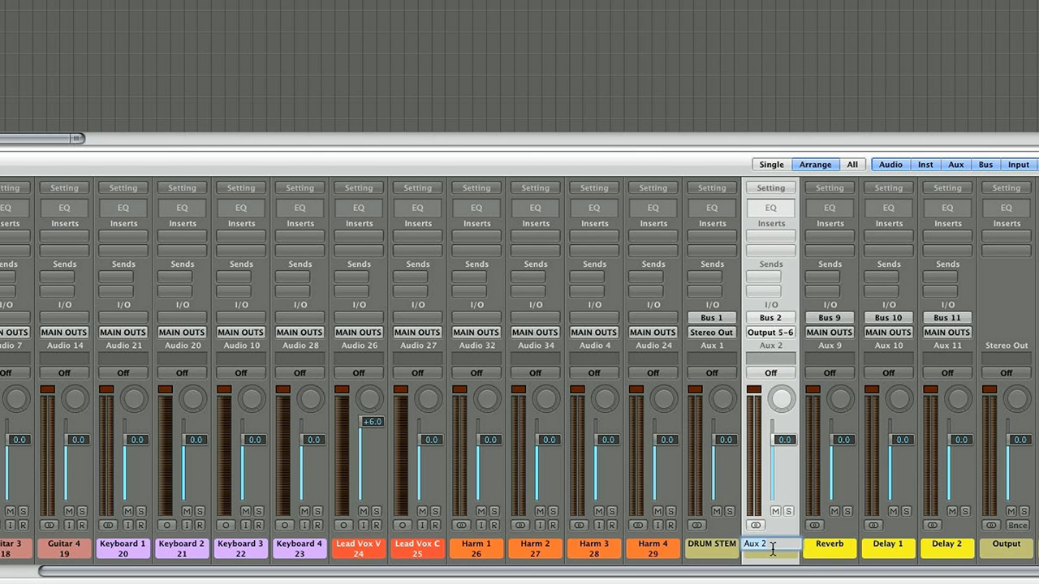
text(PERC STEM)
key(Return)
click(771, 334)
mouse_move(788, 375)
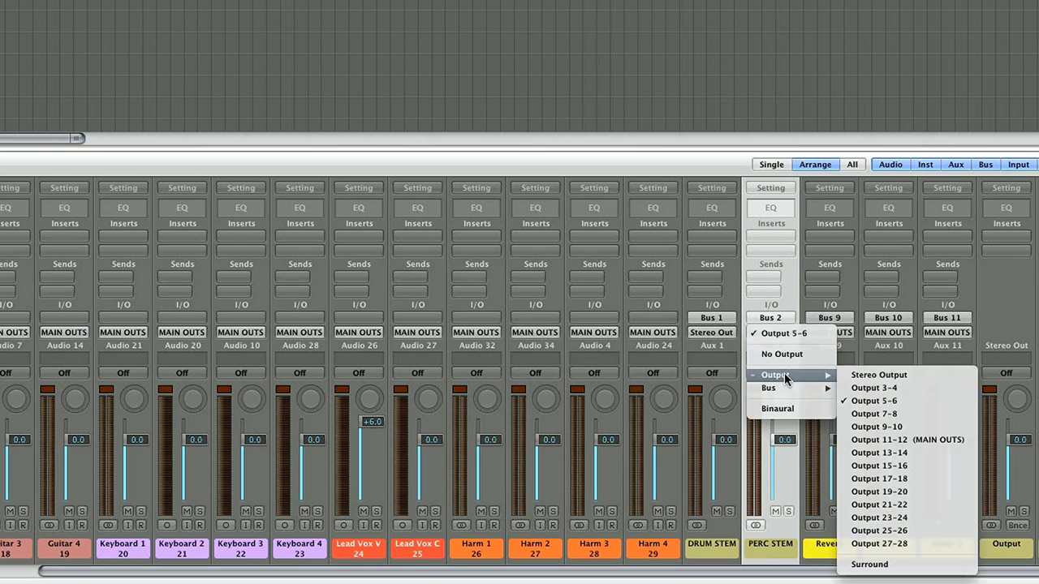
click(877, 388)
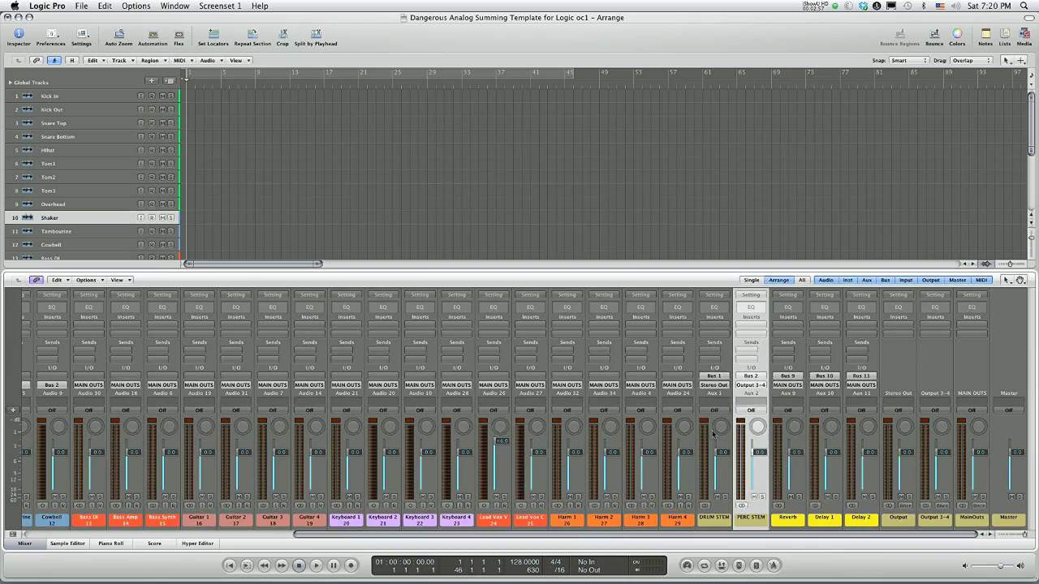
drag(481, 479, 555, 479)
- Route Bass DI, Bass Amp and Bass Synth to Bus 3
click(482, 385)
mouse_move(510, 443)
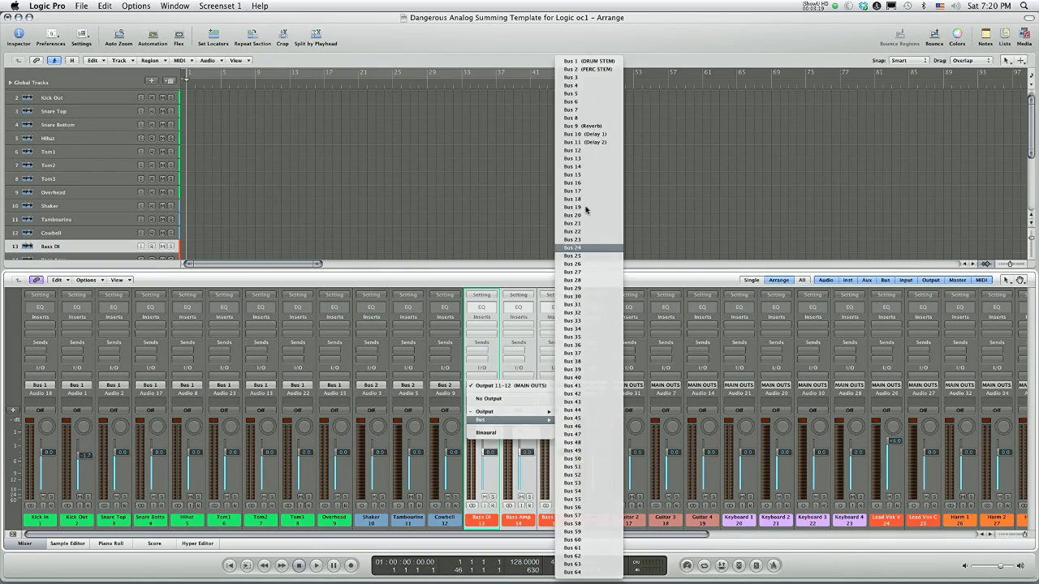
click(589, 84)
scroll(638, 419, right, 3)
- Route Keyboard 1–4 to Bus 5
drag(556, 479, 911, 479)
click(665, 385)
mouse_move(668, 419)
click(771, 98)
- Route Harm 1–4 to Bus 7 and select the Reverb and Delay returns
click(740, 385)
mouse_move(741, 419)
click(887, 385)
mouse_move(933, 410)
click(994, 111)
scroll(940, 477, right, 5)
click(911, 384)
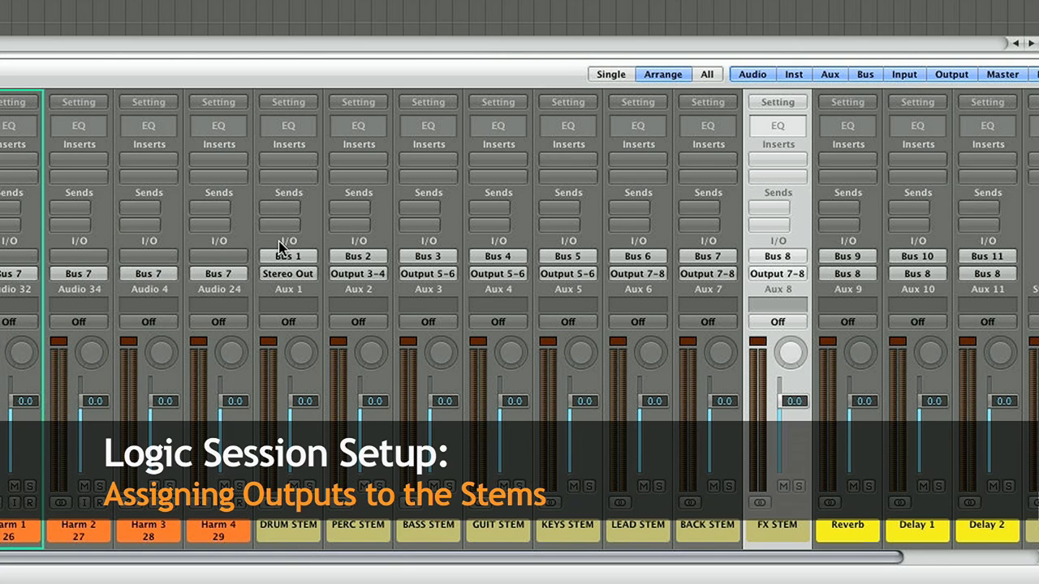
click(361, 275)
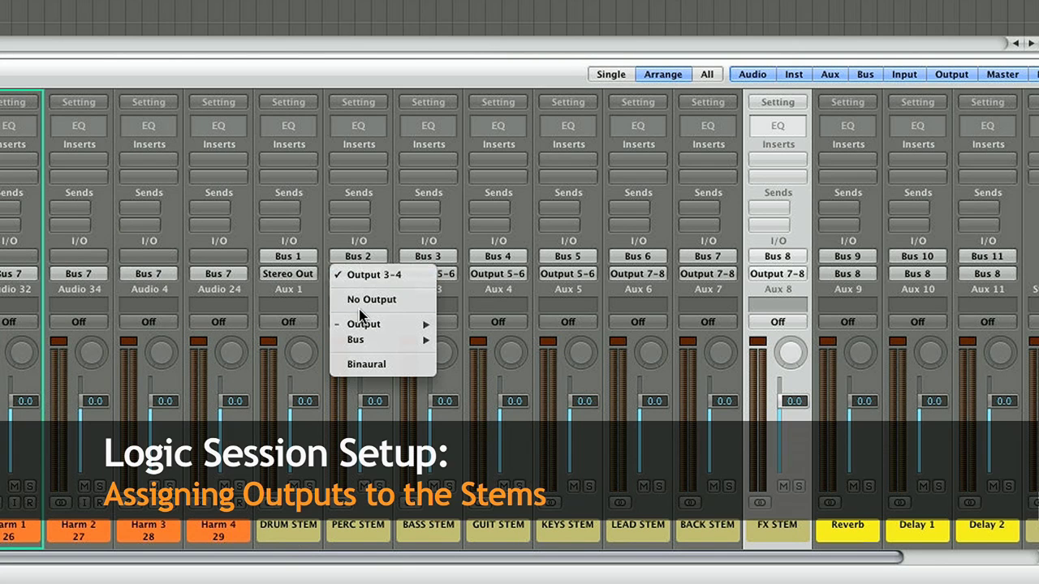
mouse_move(361, 324)
click(482, 324)
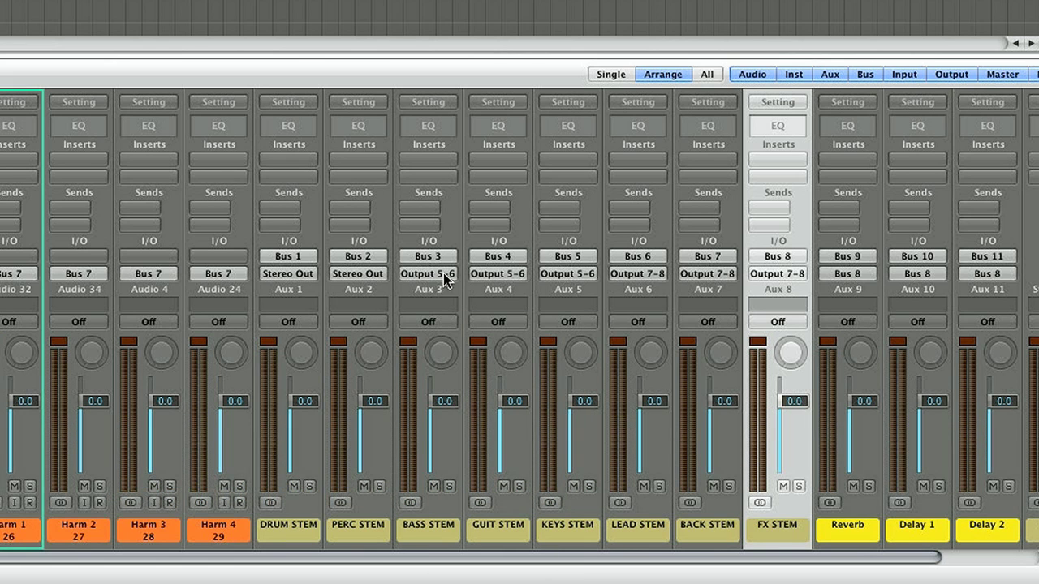
click(424, 276)
mouse_move(438, 323)
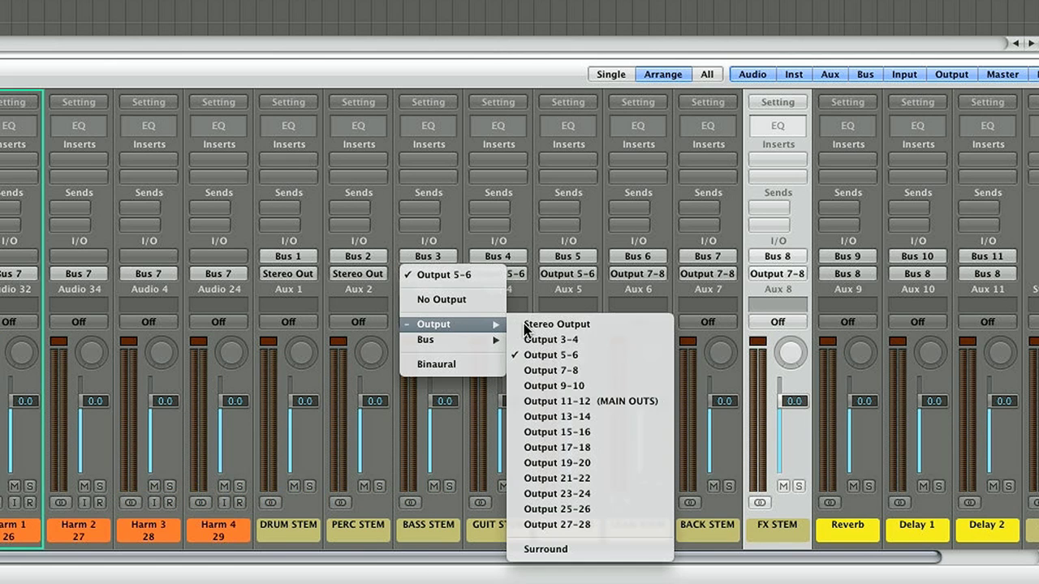
click(542, 325)
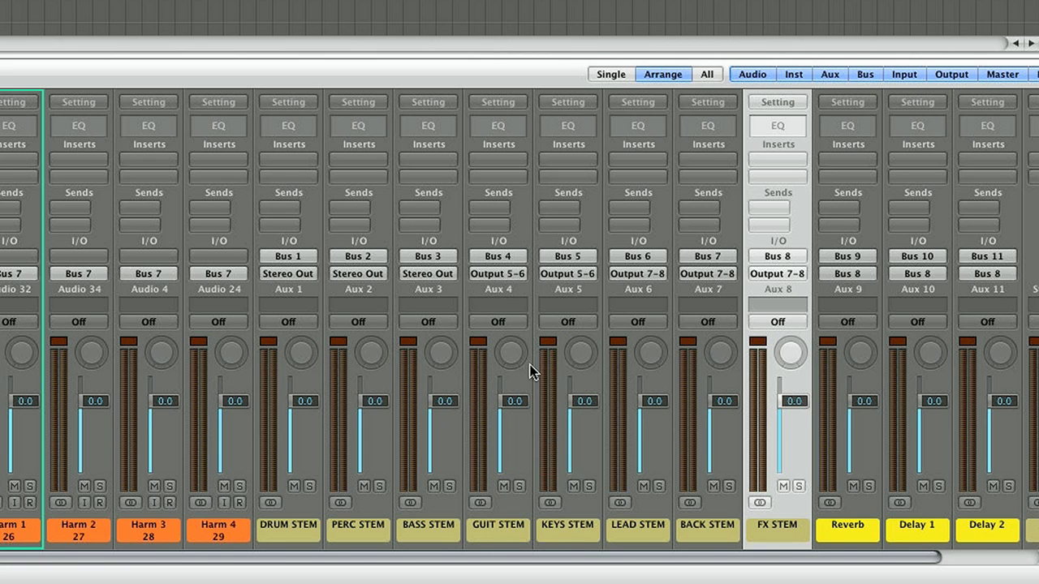
click(506, 276)
mouse_move(505, 322)
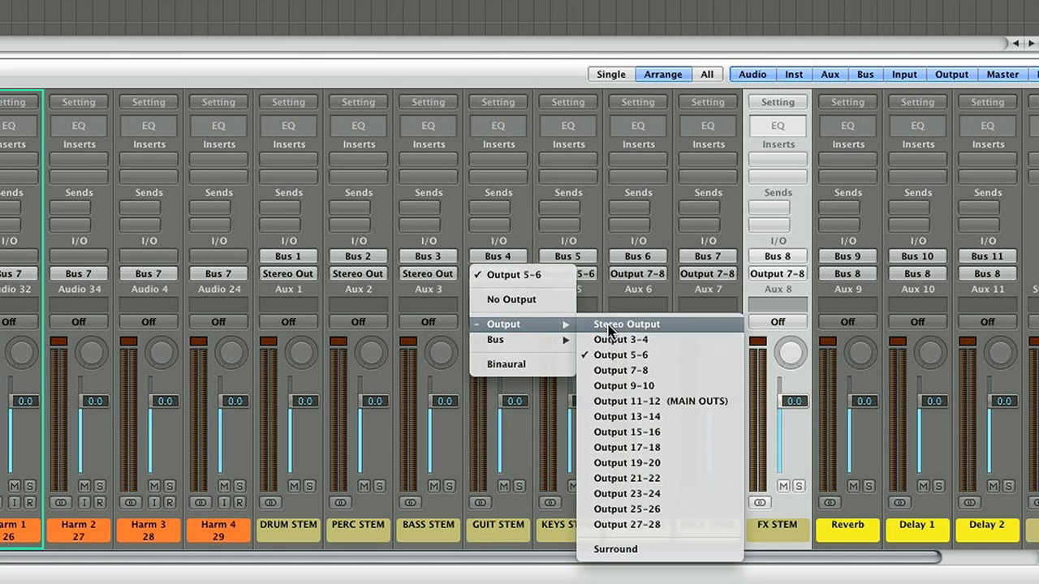
click(624, 341)
click(566, 276)
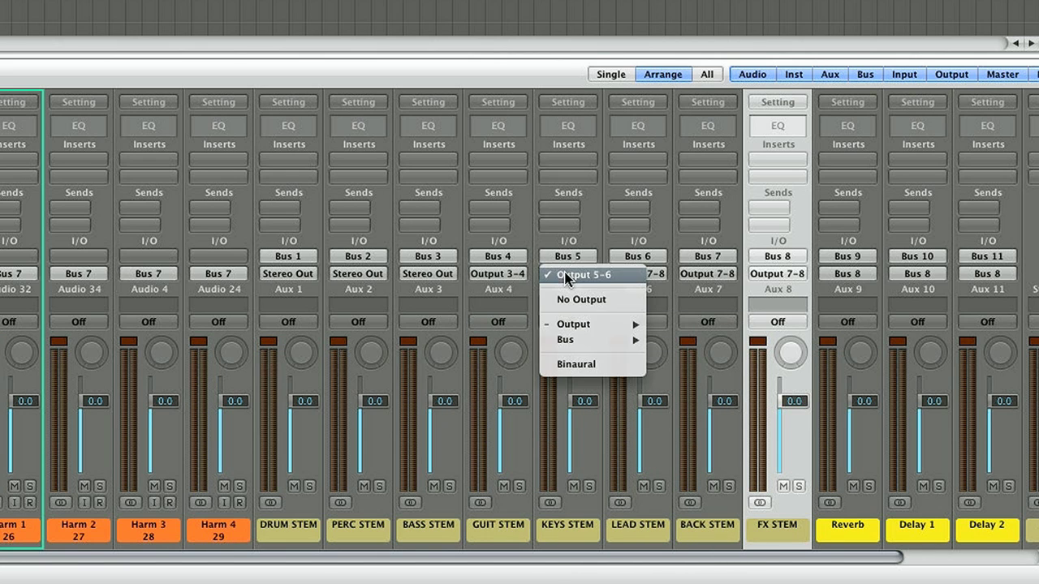
mouse_move(633, 324)
click(698, 341)
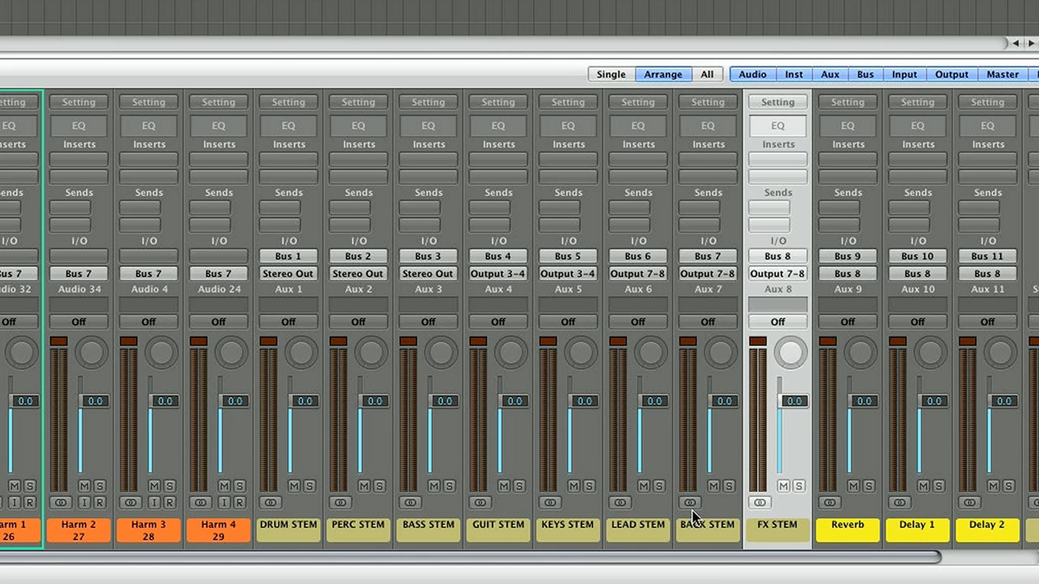
click(638, 274)
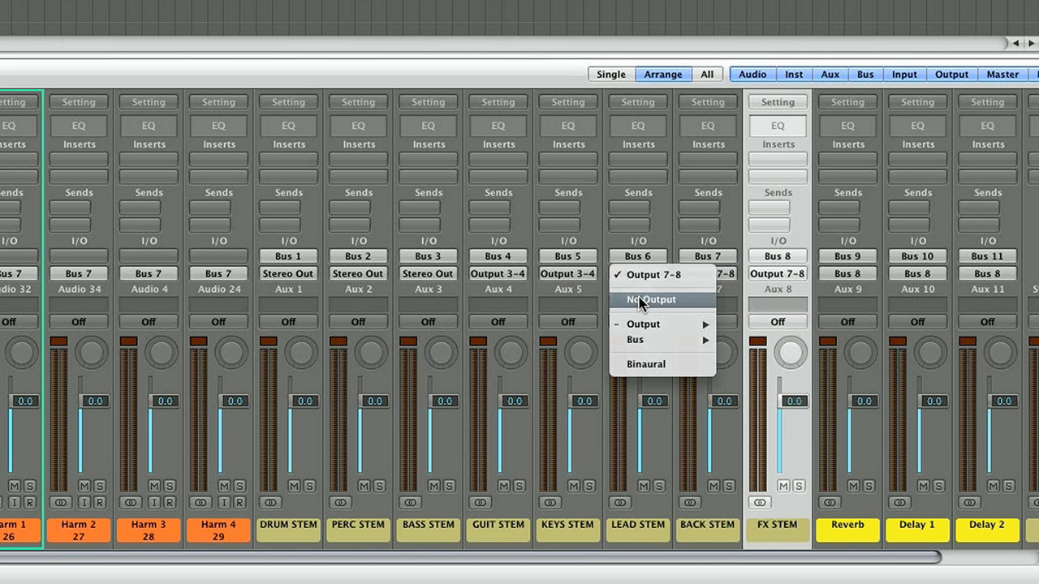
mouse_move(638, 325)
click(786, 355)
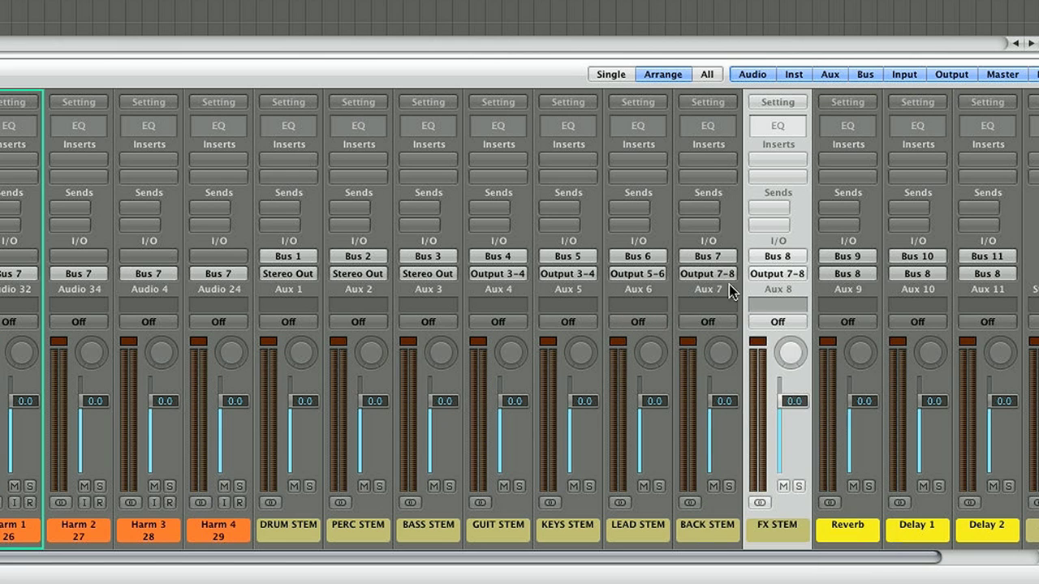
click(719, 278)
mouse_move(724, 325)
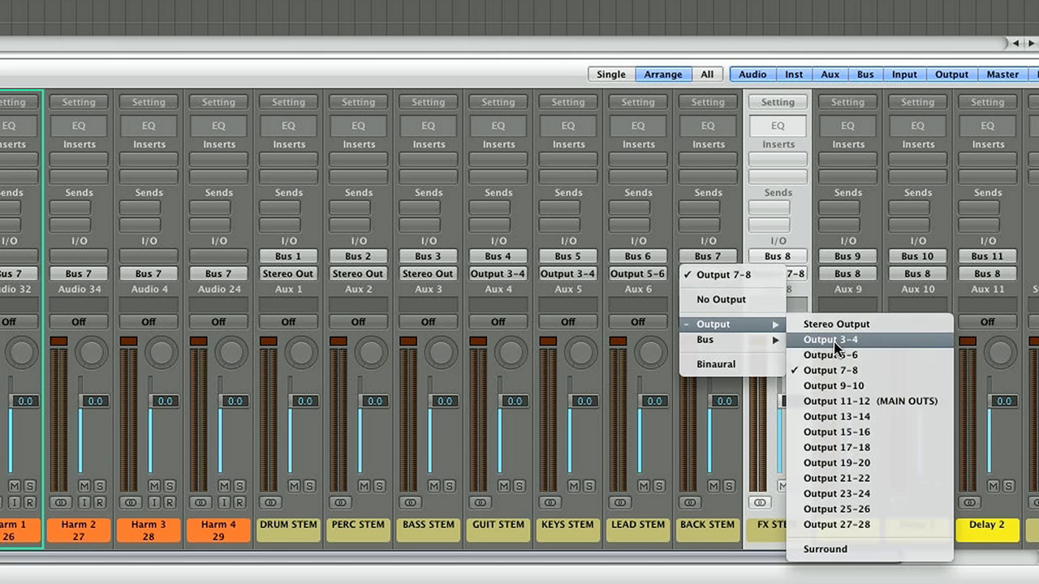
click(836, 354)
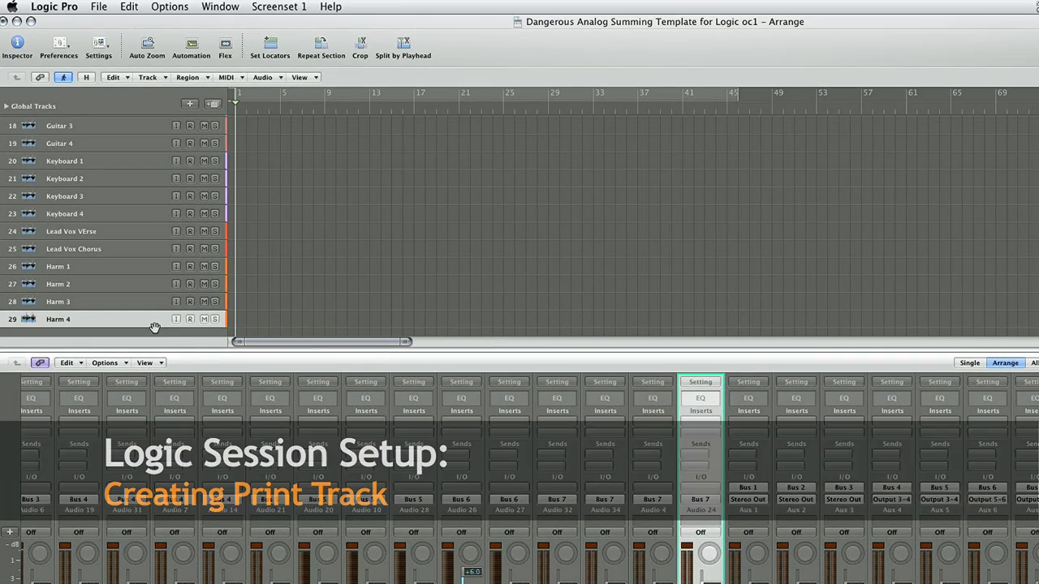
- Create one stereo audio track, Audio 11, with Input 1-2 and Output 11-12
click(147, 77)
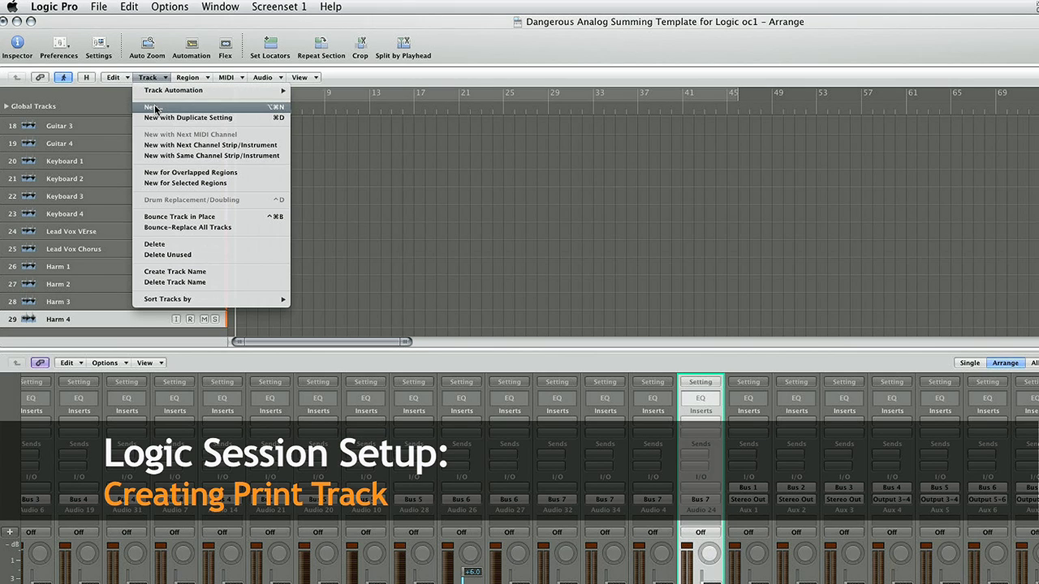
click(154, 108)
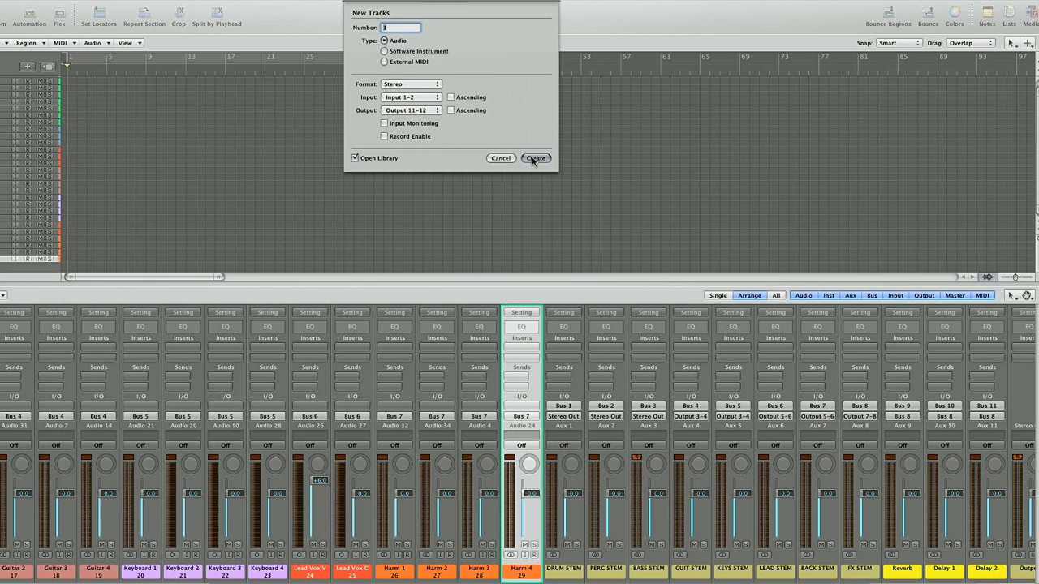
click(532, 158)
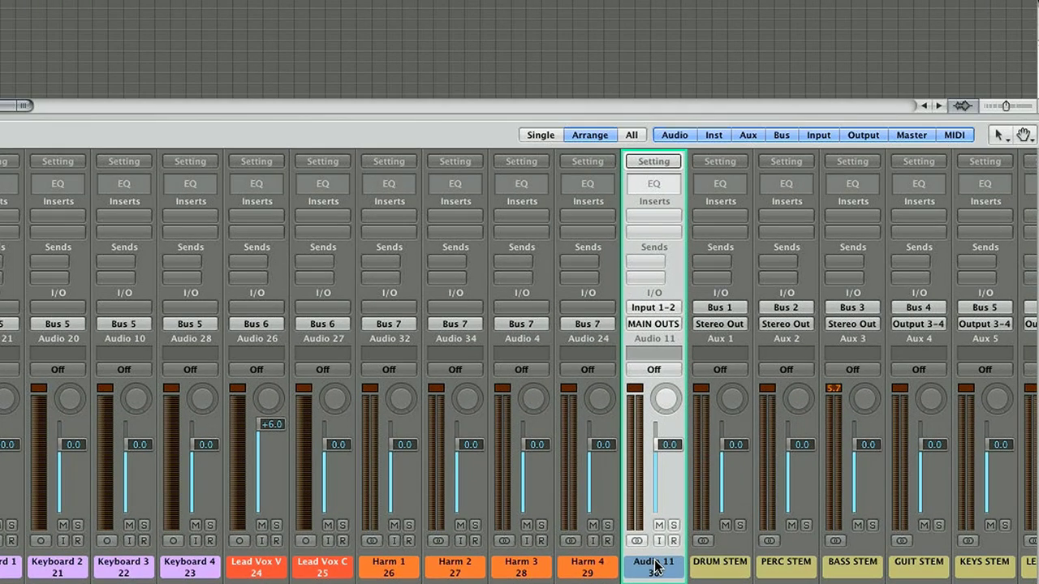
- Rename the Audio 11 track to PRINT TRACK and record-arm it
double_click(655, 564)
text(PRINT)
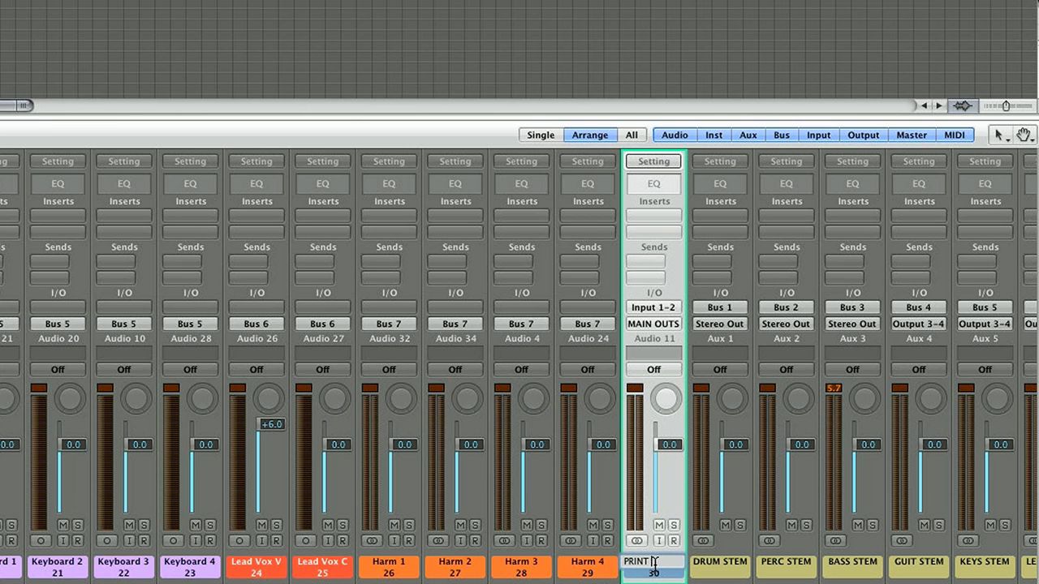
text( TRACK)
key(Return)
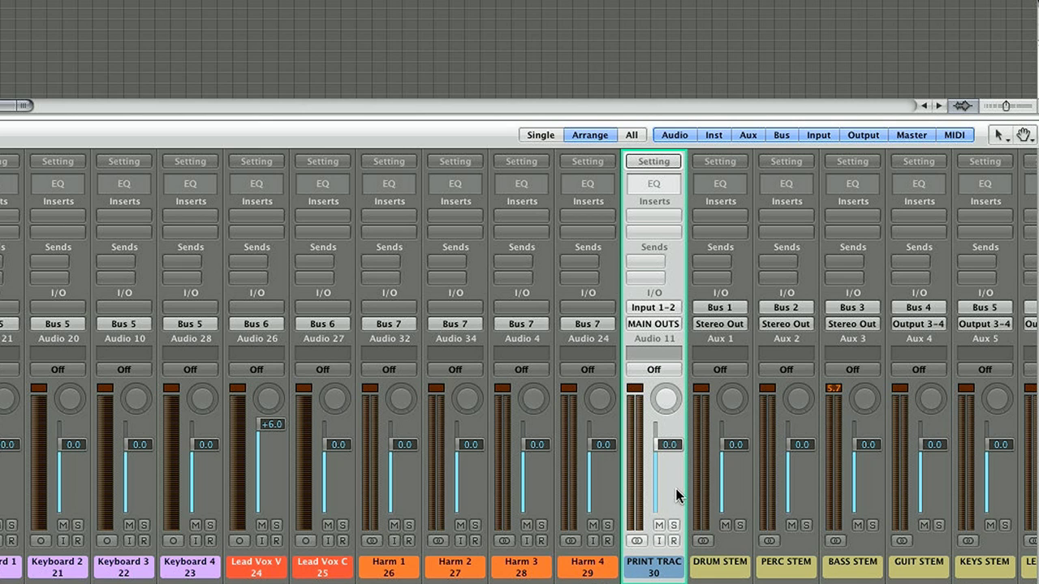
click(675, 541)
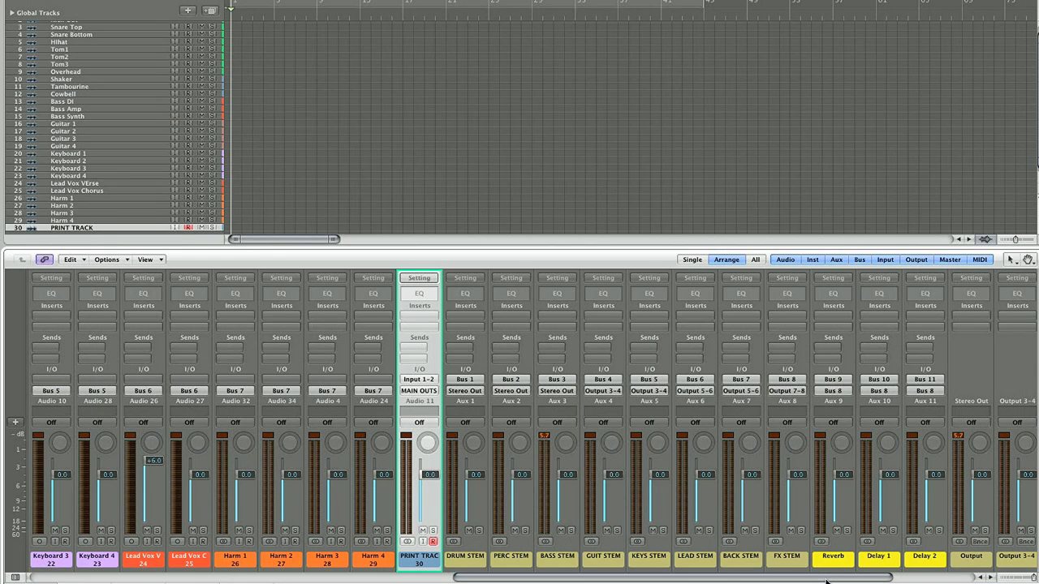
drag(828, 581, 960, 582)
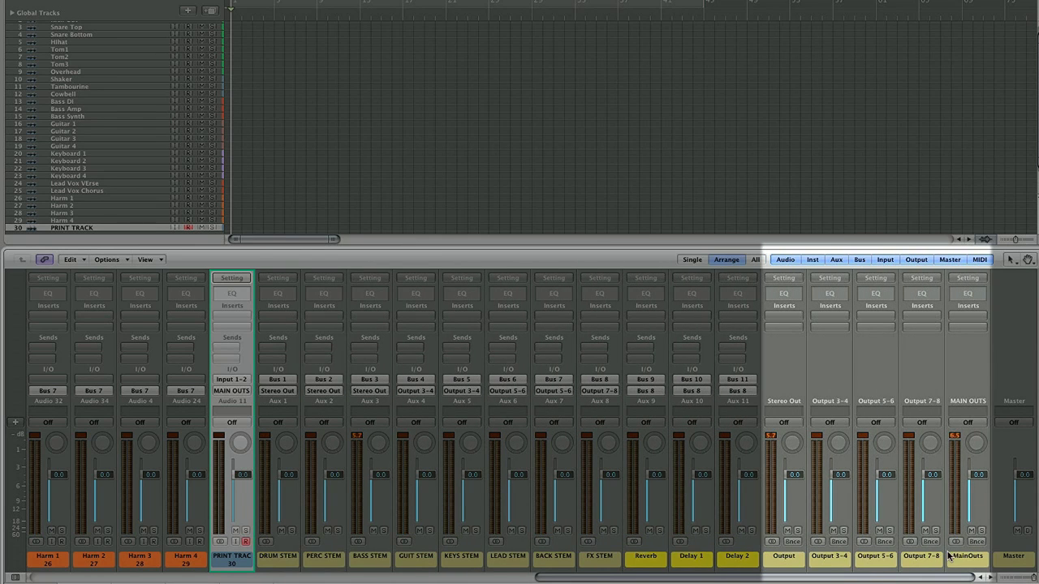
click(784, 318)
mouse_move(784, 348)
mouse_move(897, 348)
click(978, 347)
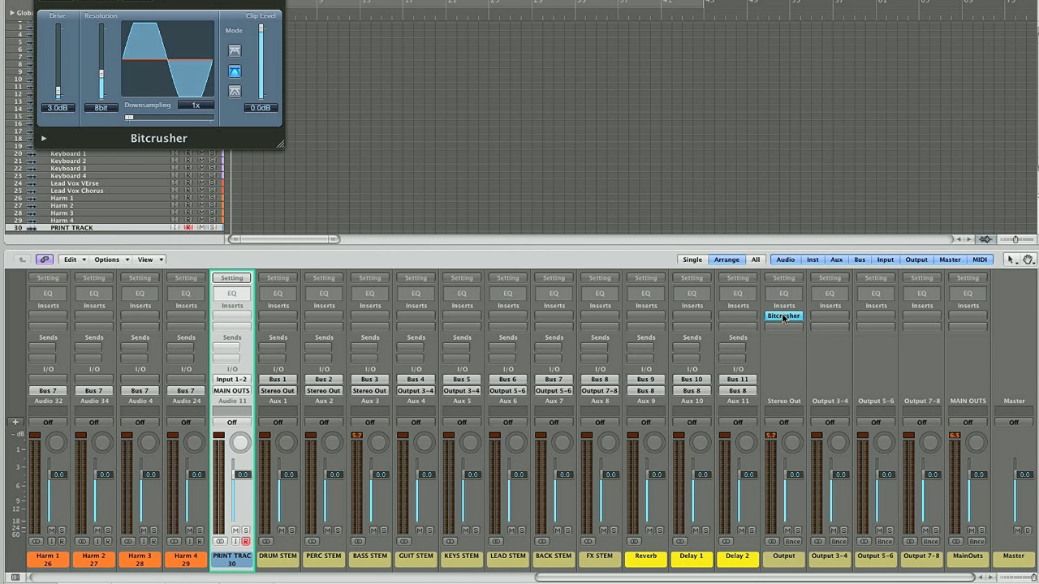
click(783, 317)
click(784, 334)
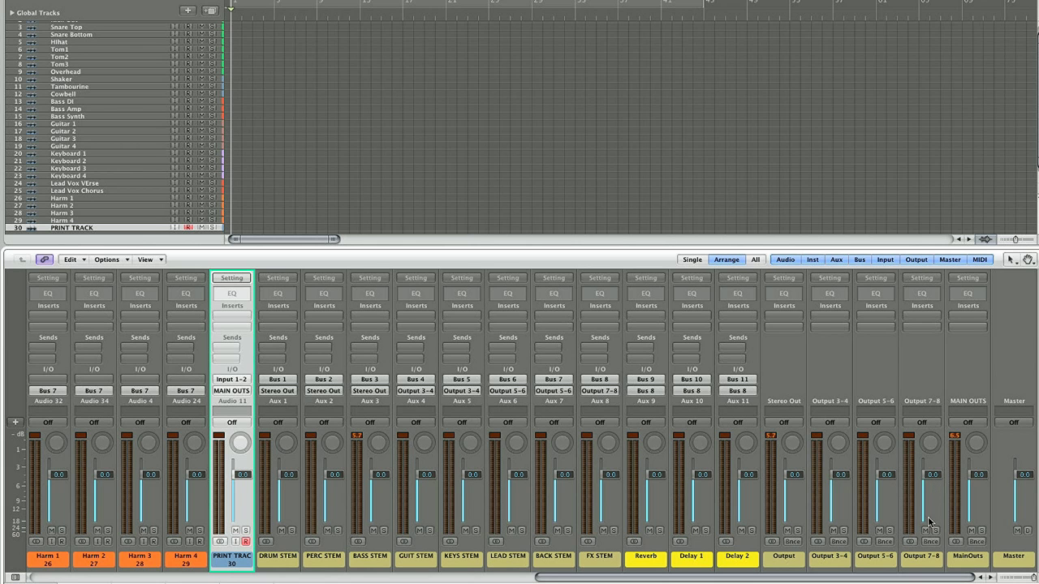
mouse_move(937, 581)
mouse_down()
mouse_move(561, 579)
mouse_move(943, 578)
mouse_up()
click(106, 260)
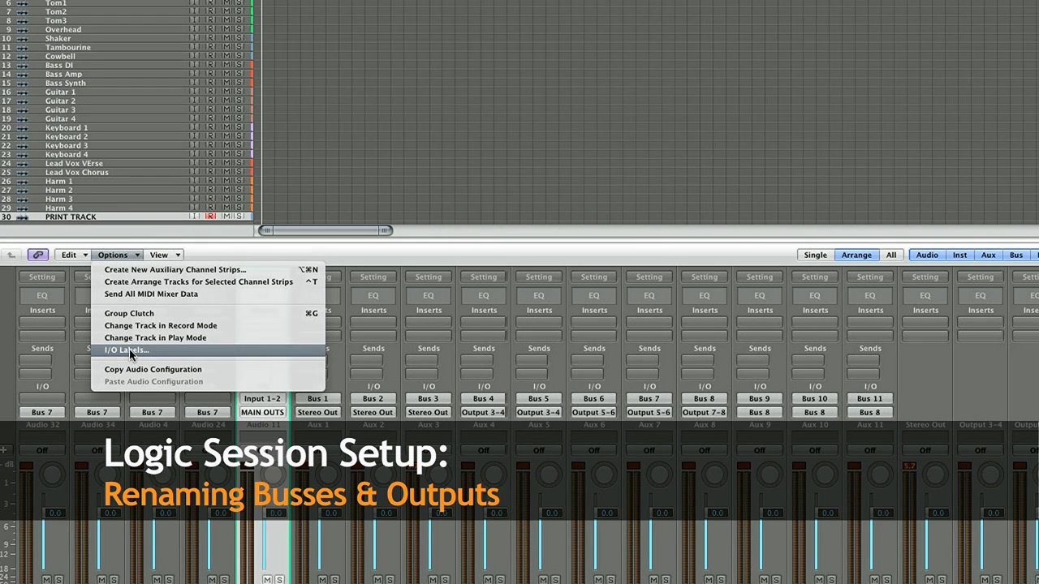
- In I/O Labels, label Buses 1–4 DRUM STEM, PERC STEM, BASS STEM and GUIT STEM
click(129, 349)
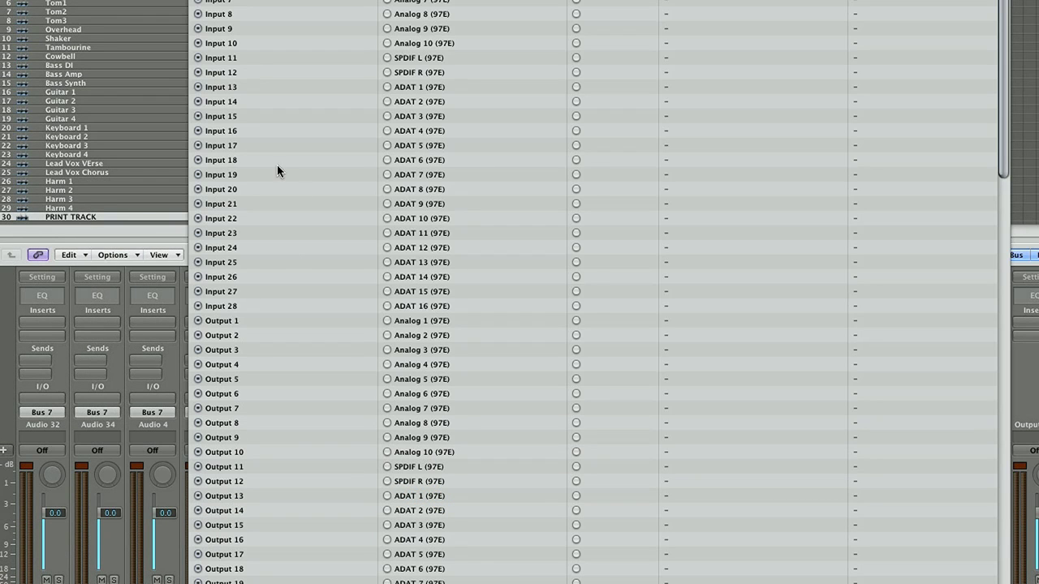
drag(1004, 153, 989, 421)
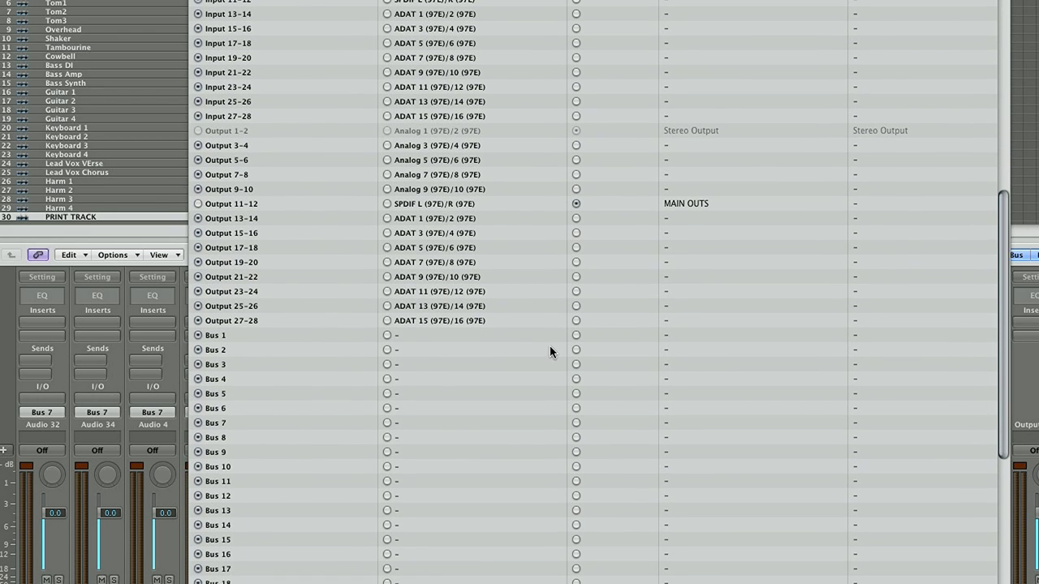
click(576, 335)
double_click(676, 337)
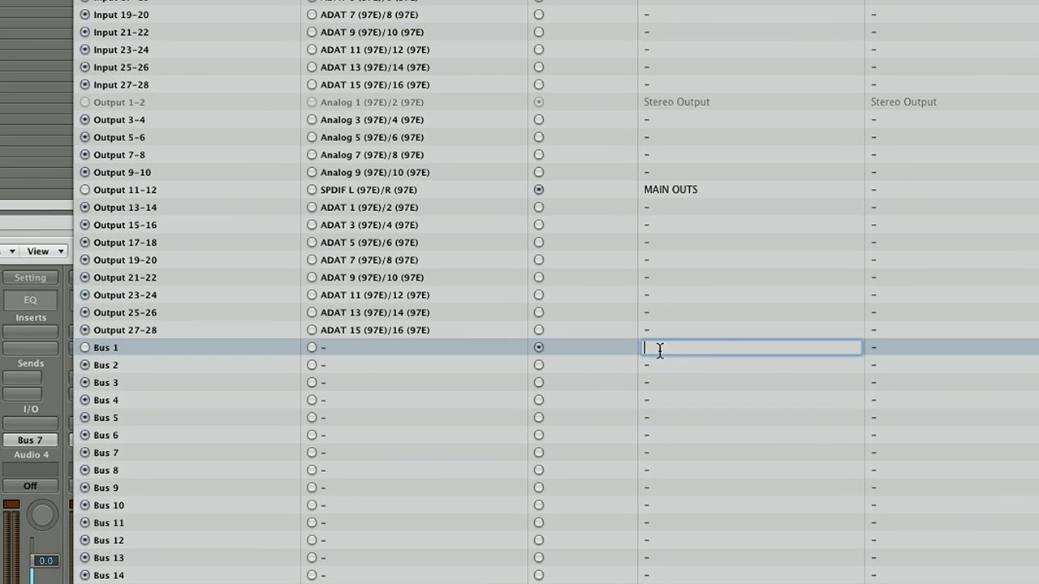
text(DRUM STEM)
key(Return)
double_click(665, 366)
text(PERC STEM)
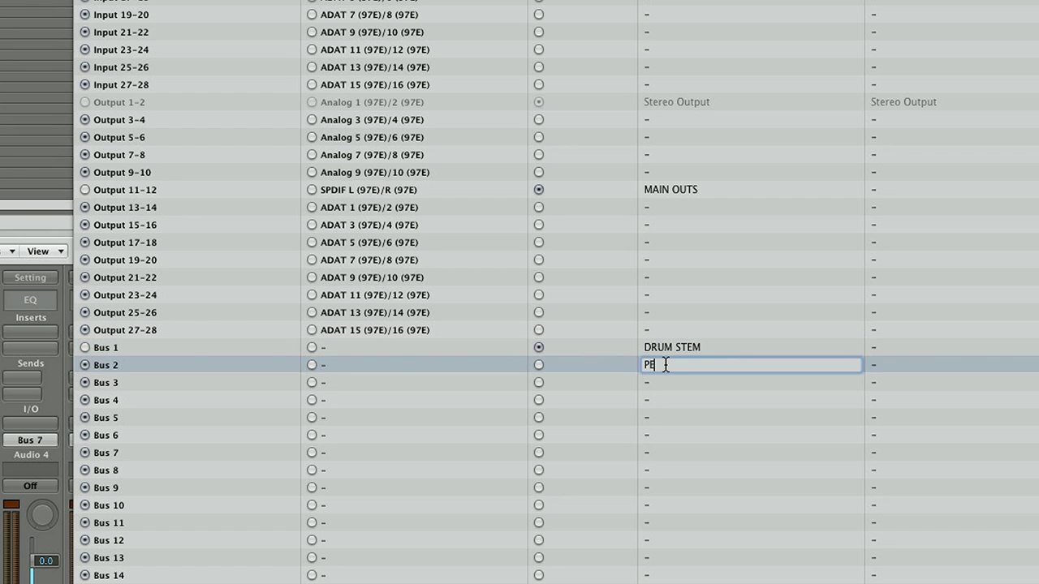
key(Return)
double_click(662, 382)
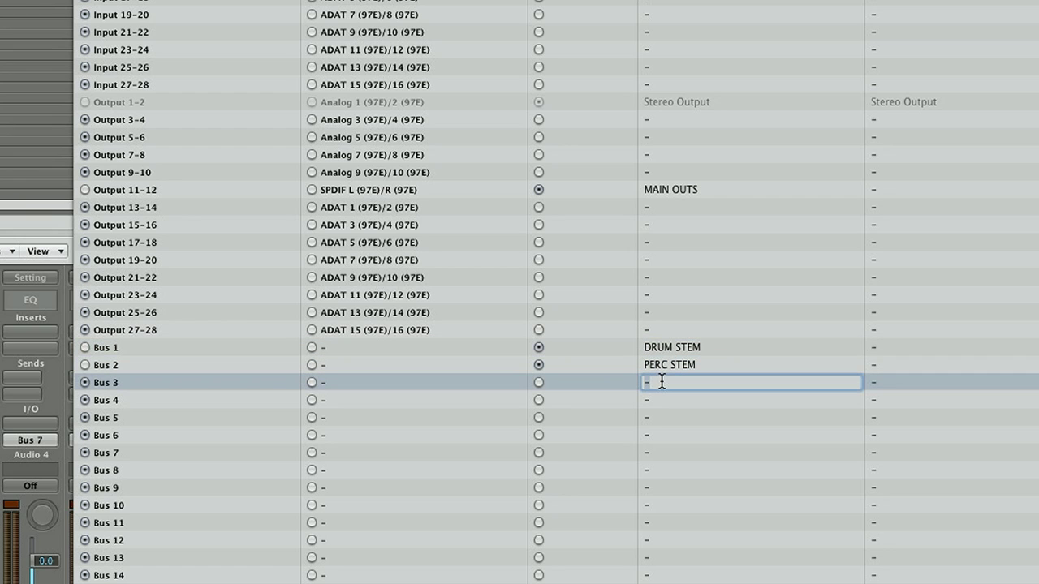
text(BASS STEM)
key(Return)
double_click(656, 400)
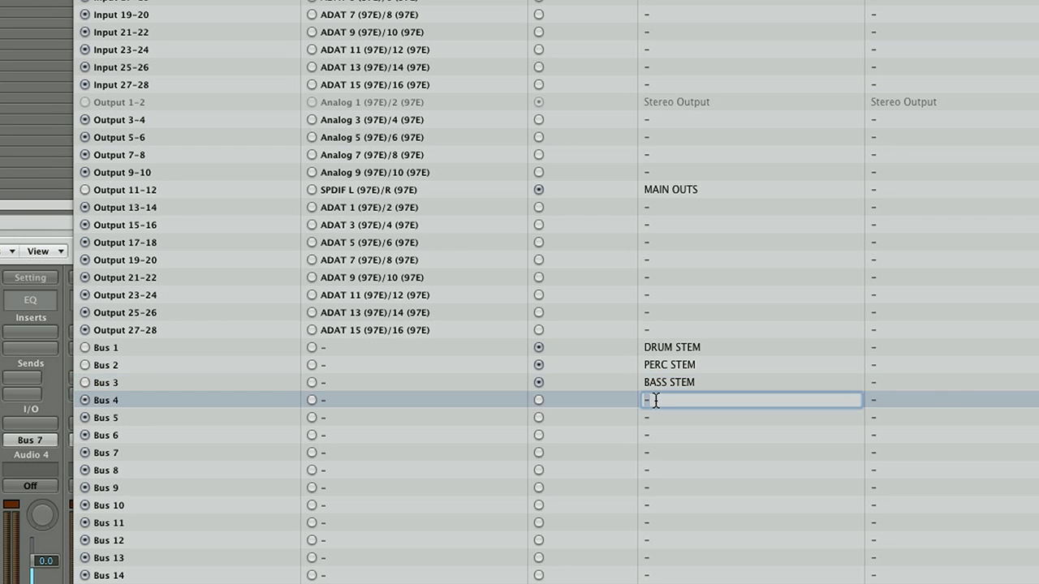
text(GUIT STEM)
key(Return)
- Label Buses 5–8 KEYS STEM, LEAD STEM, BACK STEM and FX STEM
double_click(650, 418)
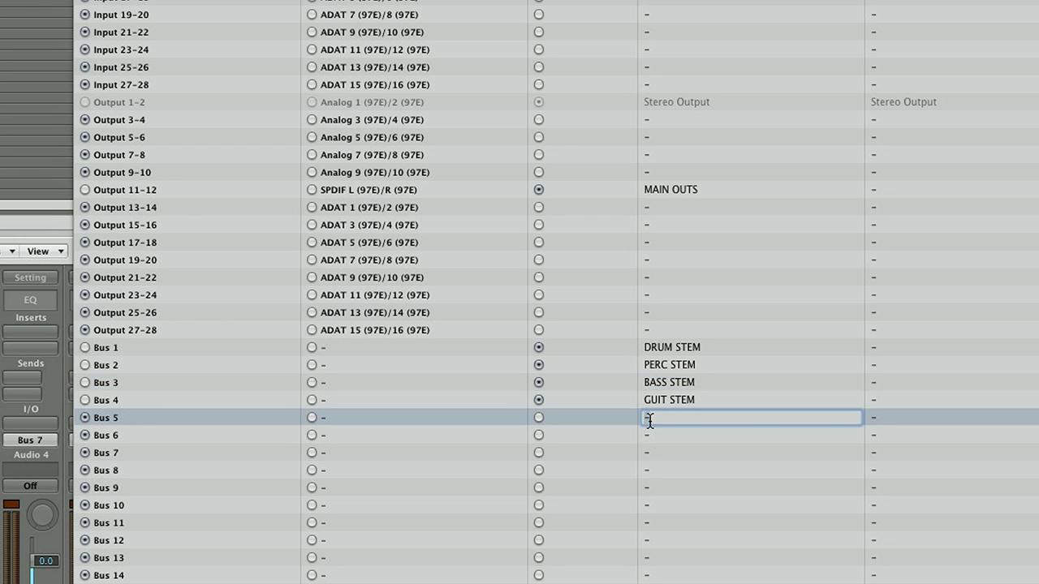
text(KEYS STEM)
key(Return)
double_click(648, 436)
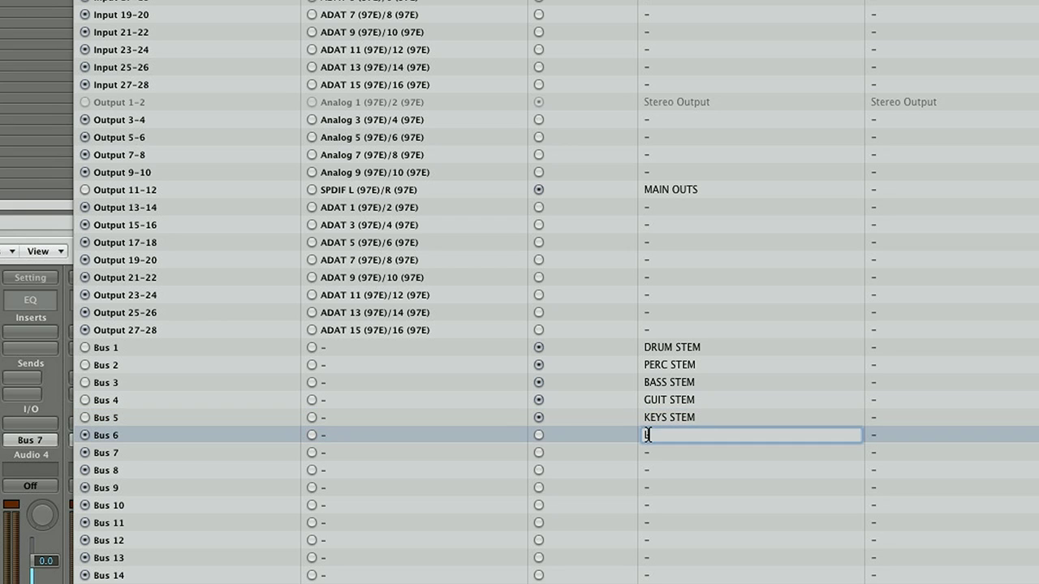
text(LEAD STEM)
key(Return)
double_click(650, 453)
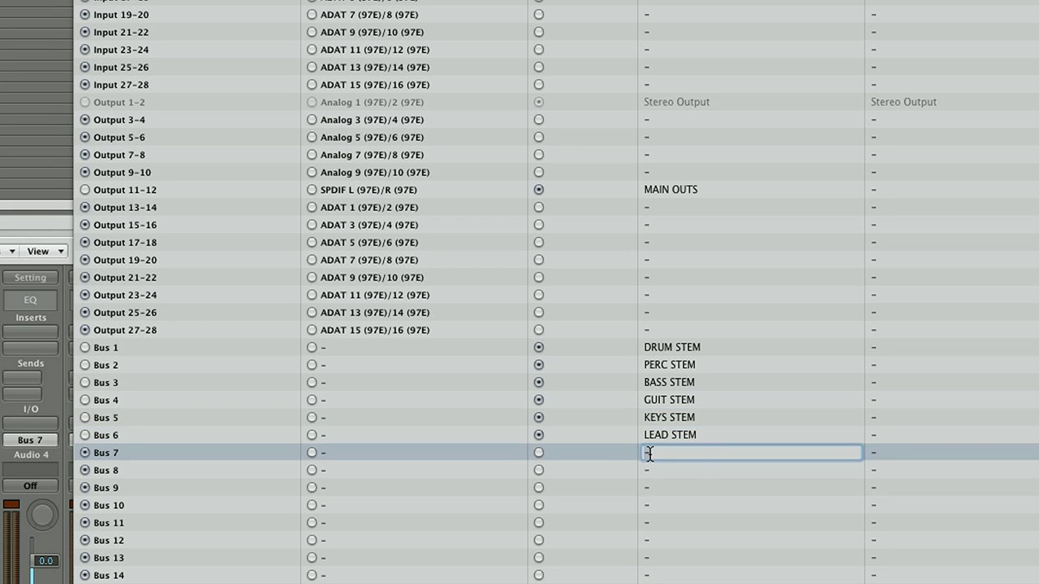
text(BACK STEM)
key(Return)
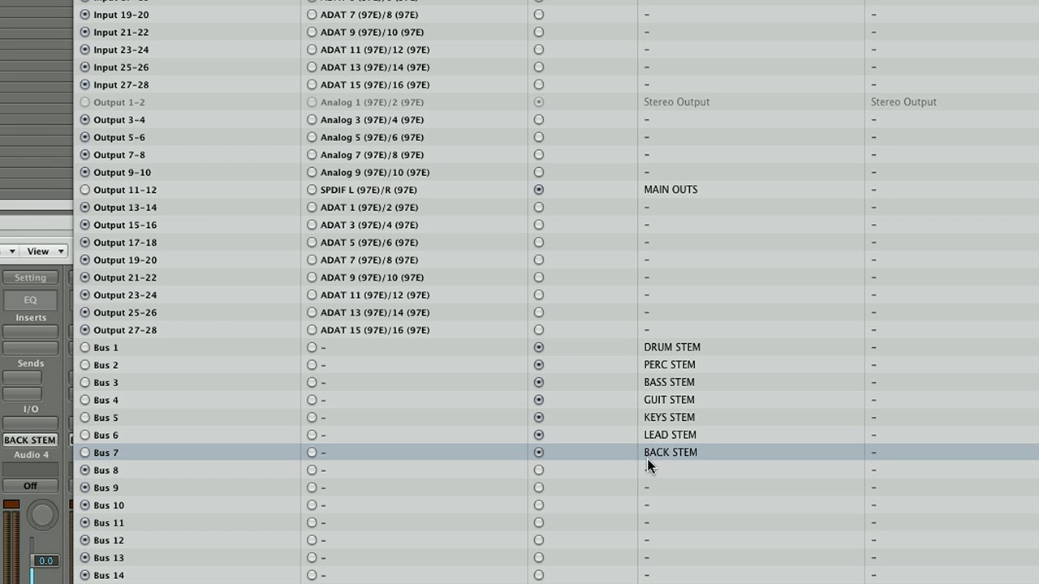
double_click(647, 470)
text(FX STEM)
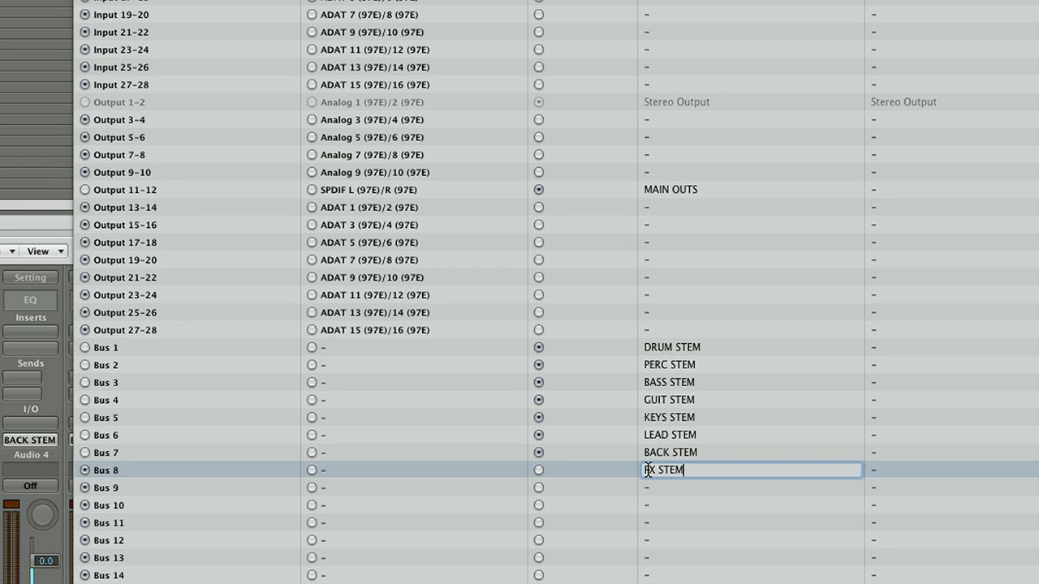
key(Return)
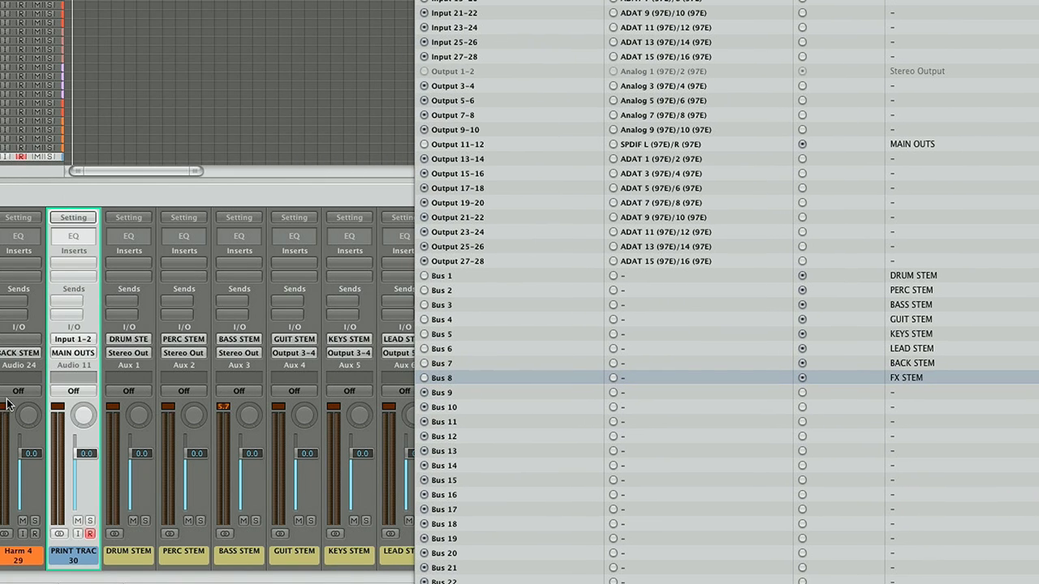
scroll(10, 377, left, 3)
scroll(10, 377, left, 3)
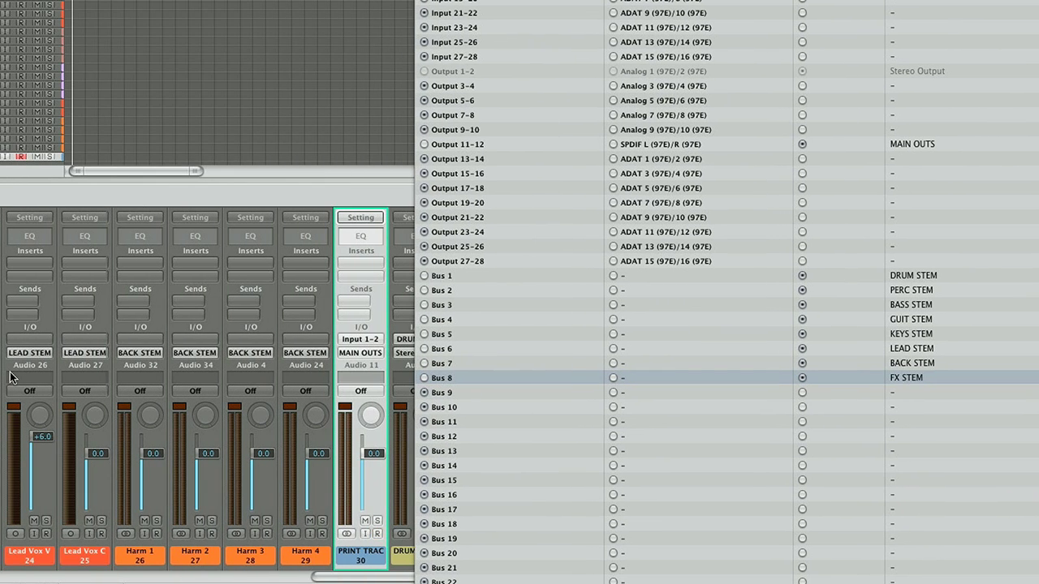
key(ctrl+r)
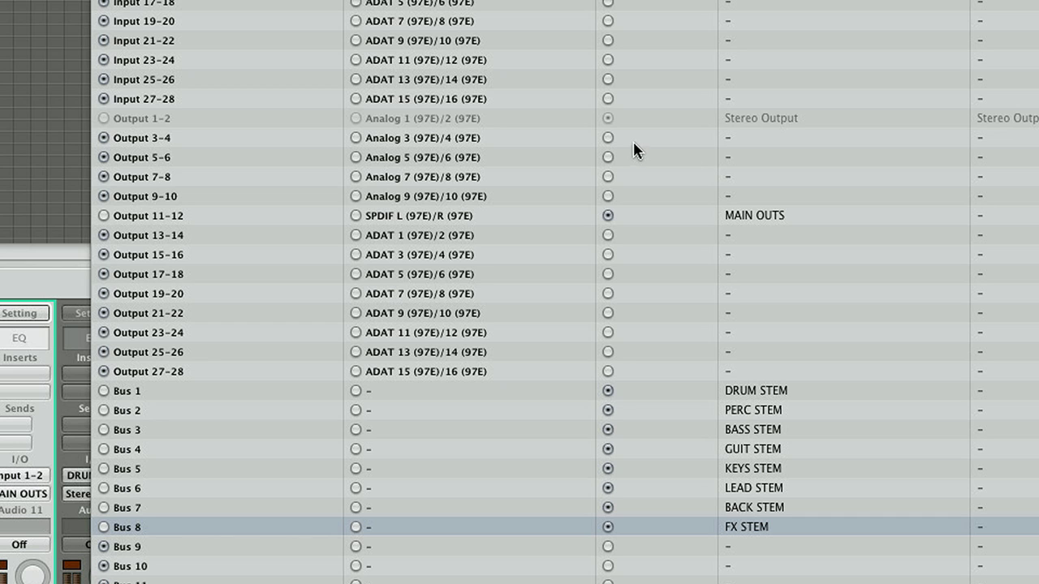
- Give Output 3-4 the user label 'OUT PUT 3/4'
click(609, 139)
double_click(759, 140)
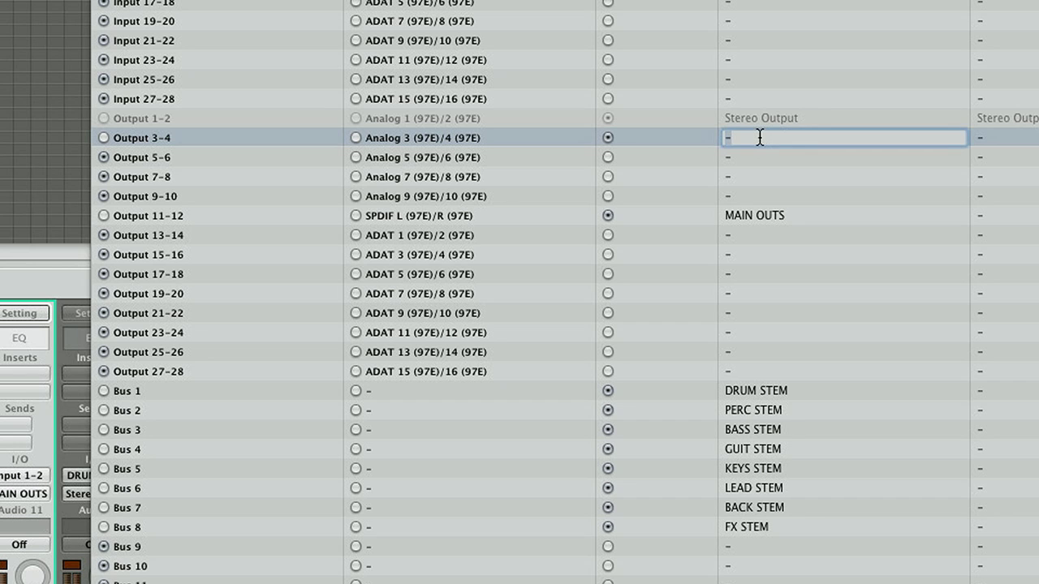
text(OUT PUT 3/4)
key(Return)
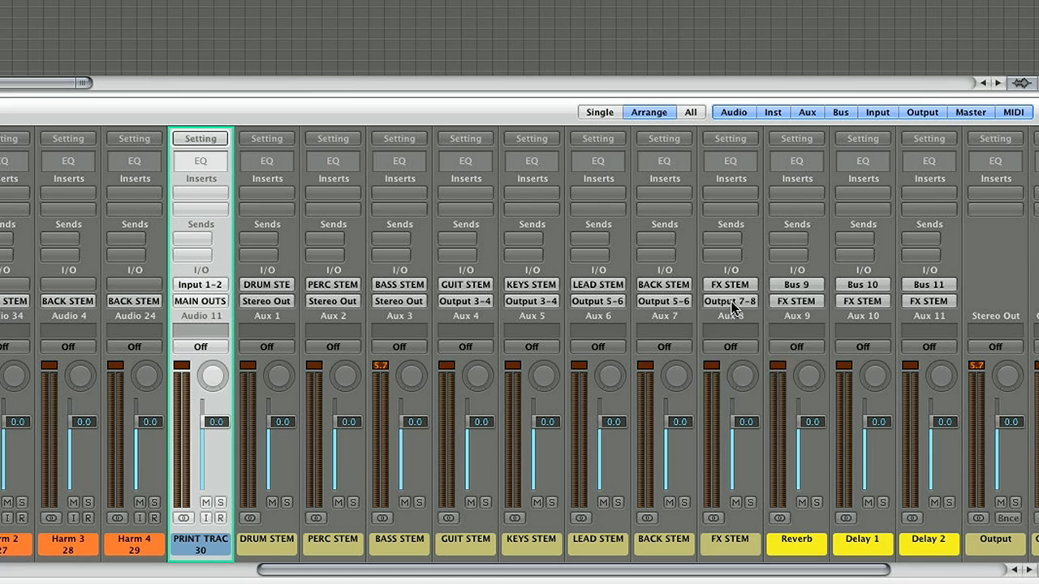
click(729, 302)
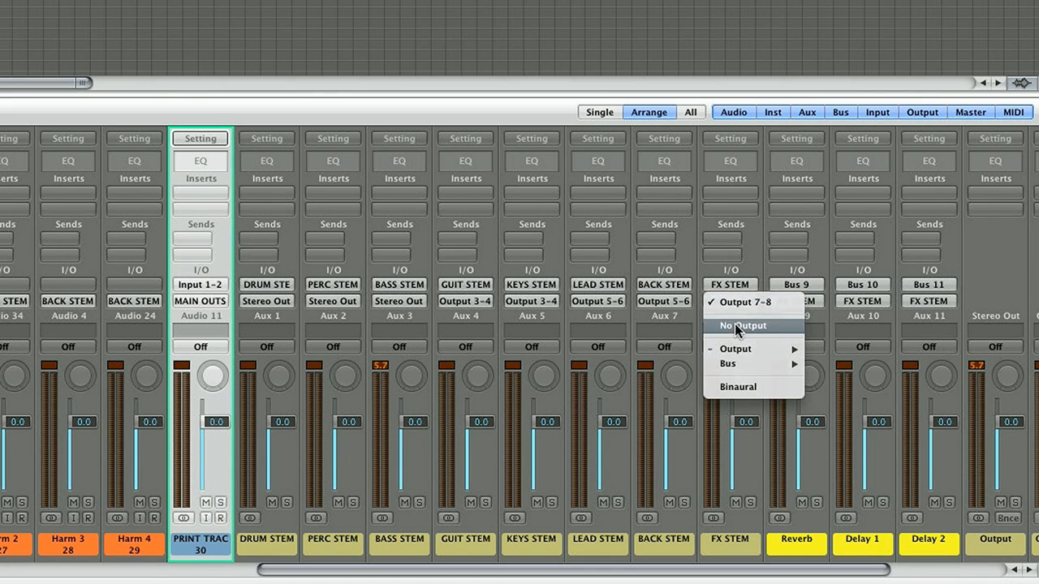
click(628, 455)
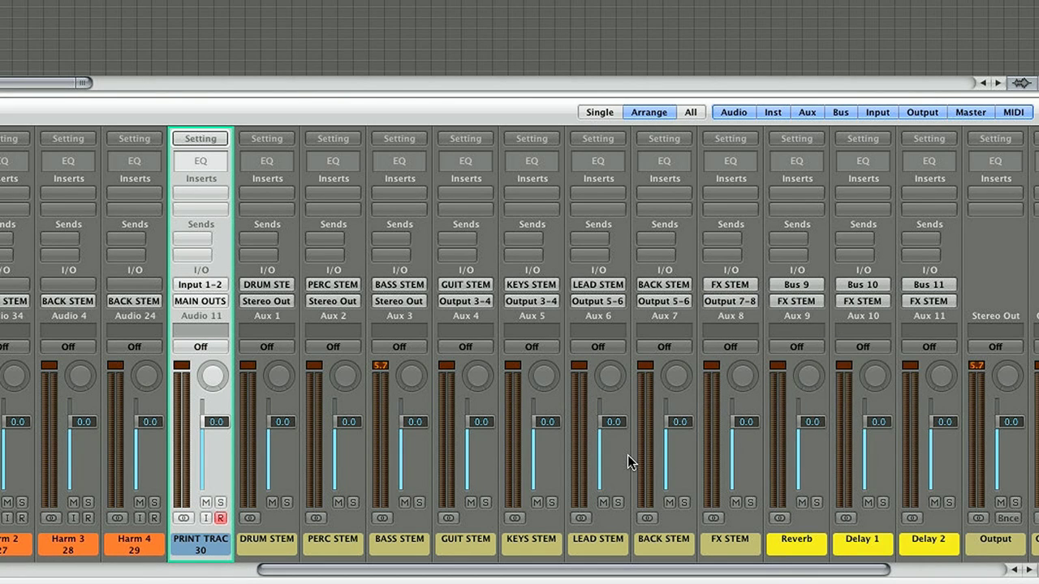